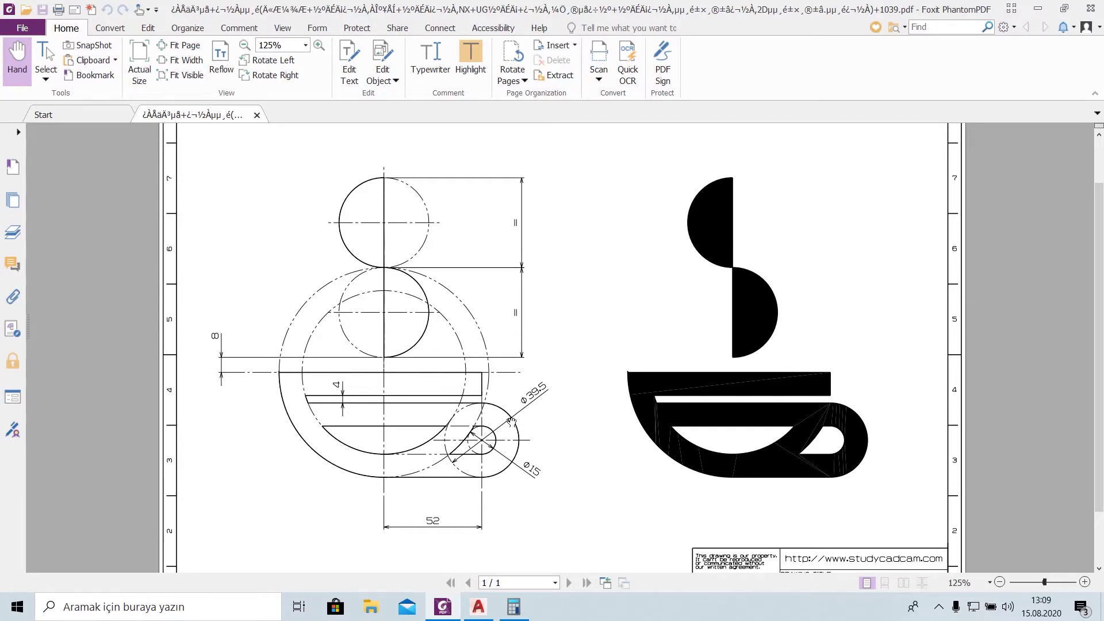
In Calculator, divide 39,5 by 2 to get the radius 19,75
left_click(513, 607)
left_click(1018, 393)
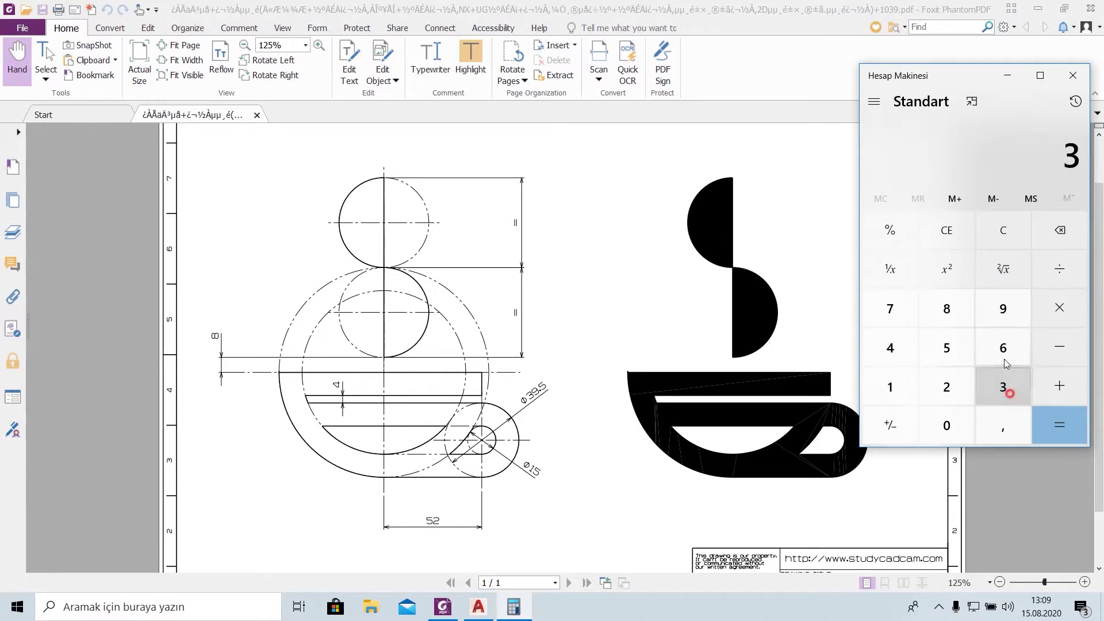
left_click(1003, 310)
left_click(1002, 431)
left_click(946, 348)
left_click(1058, 268)
left_click(946, 387)
left_click(1059, 425)
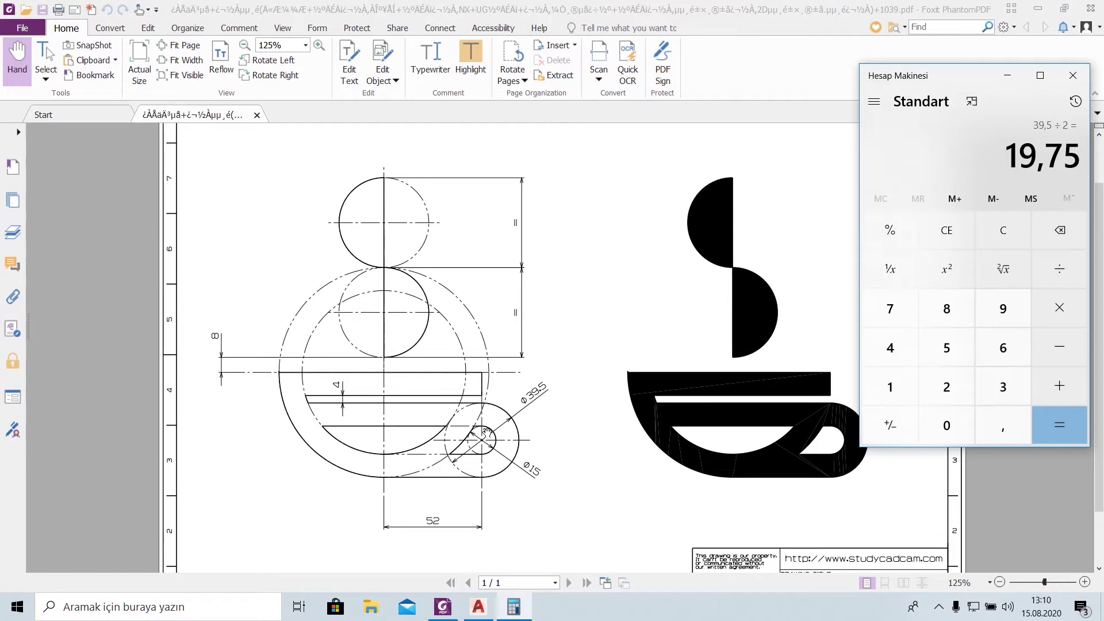
Subtract 7,5 from 19,75 to get 12,25
left_click(1057, 343)
left_click(889, 308)
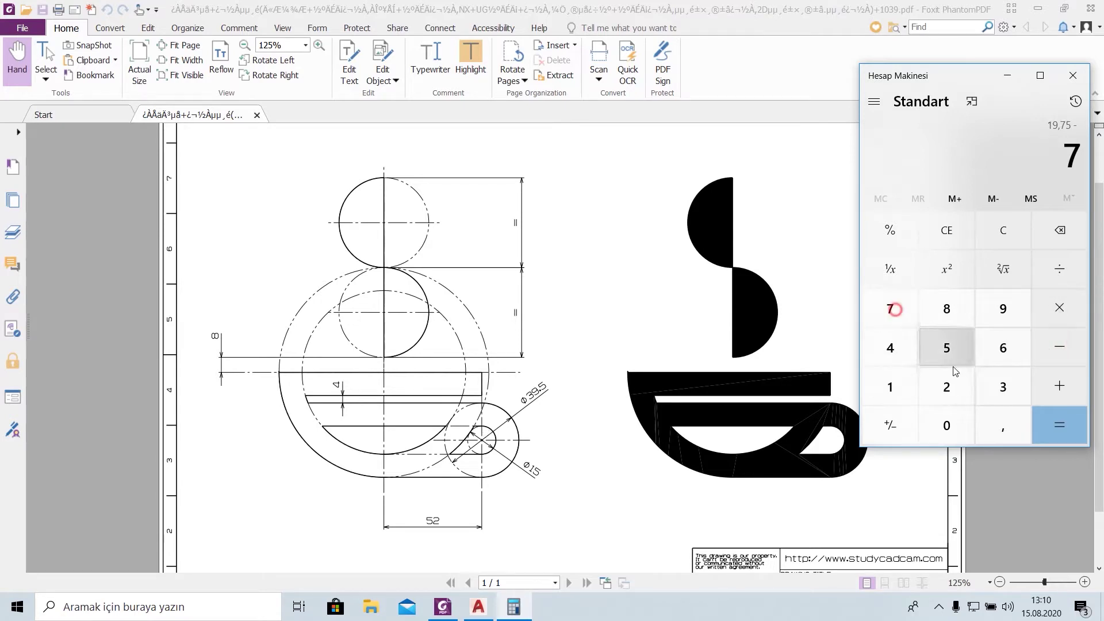
left_click(1003, 425)
left_click(949, 354)
left_click(1049, 424)
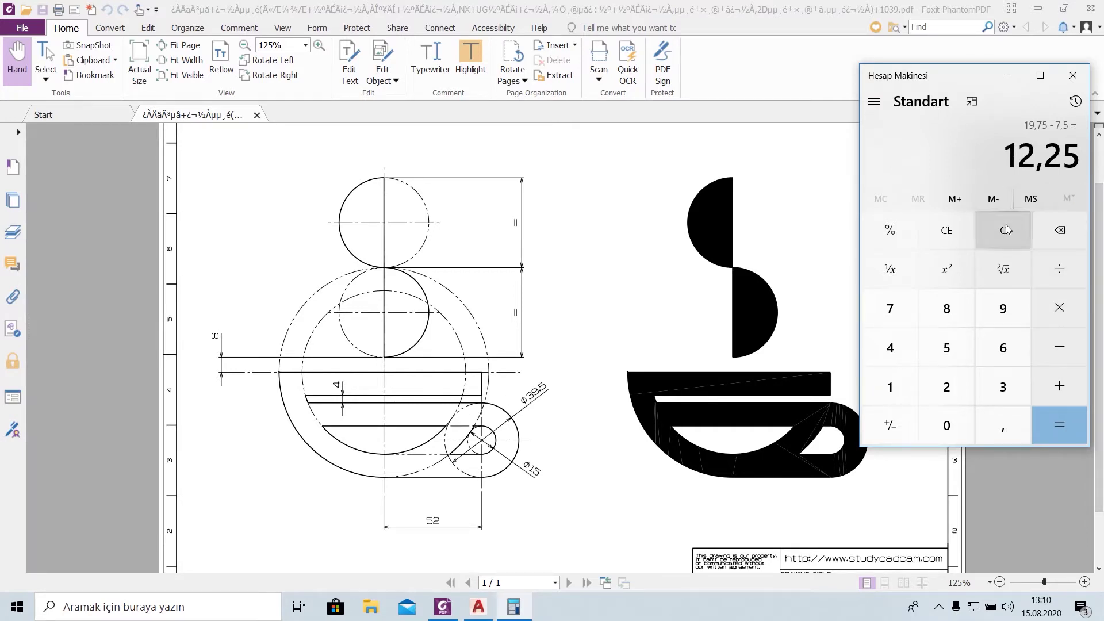
Add 4 and 39,5 to 12,25 for a total of 55,75
left_click(1059, 394)
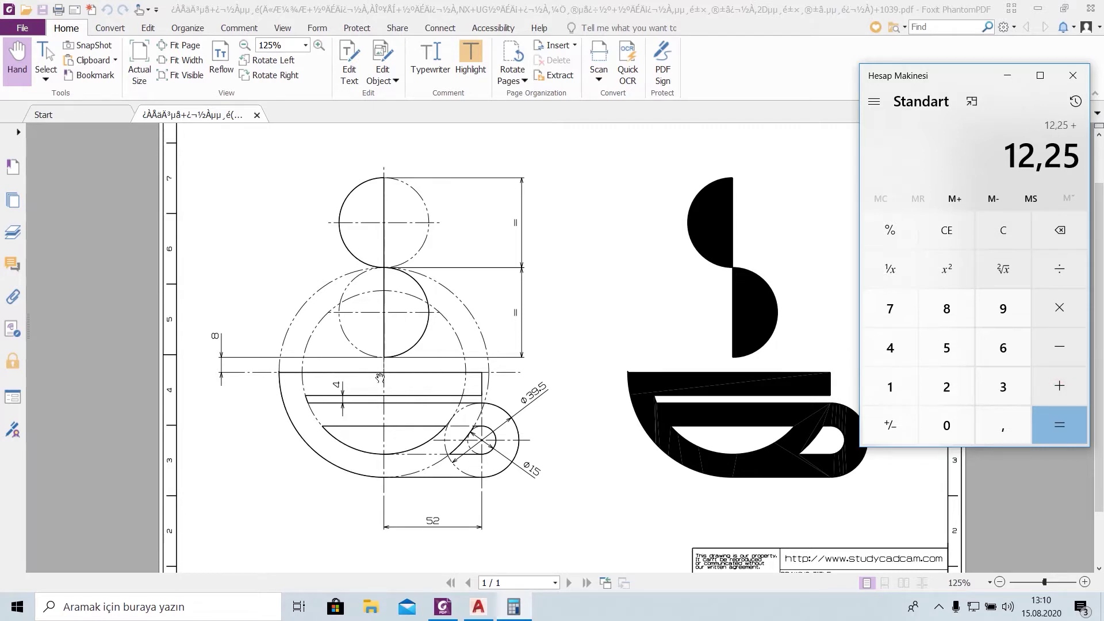
left_click(889, 347)
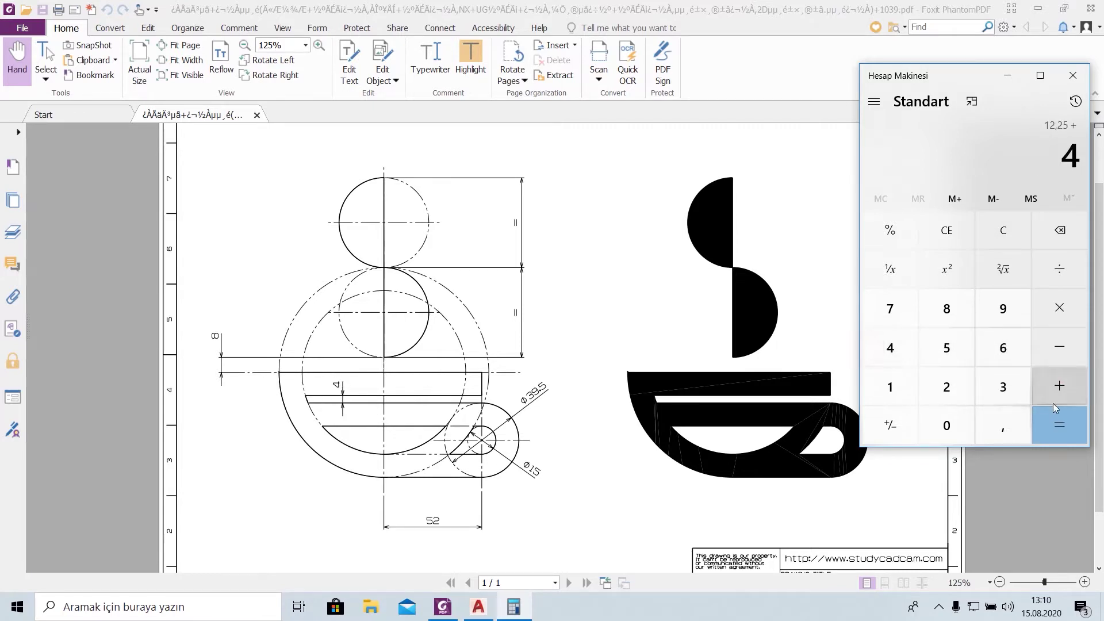
left_click(1060, 398)
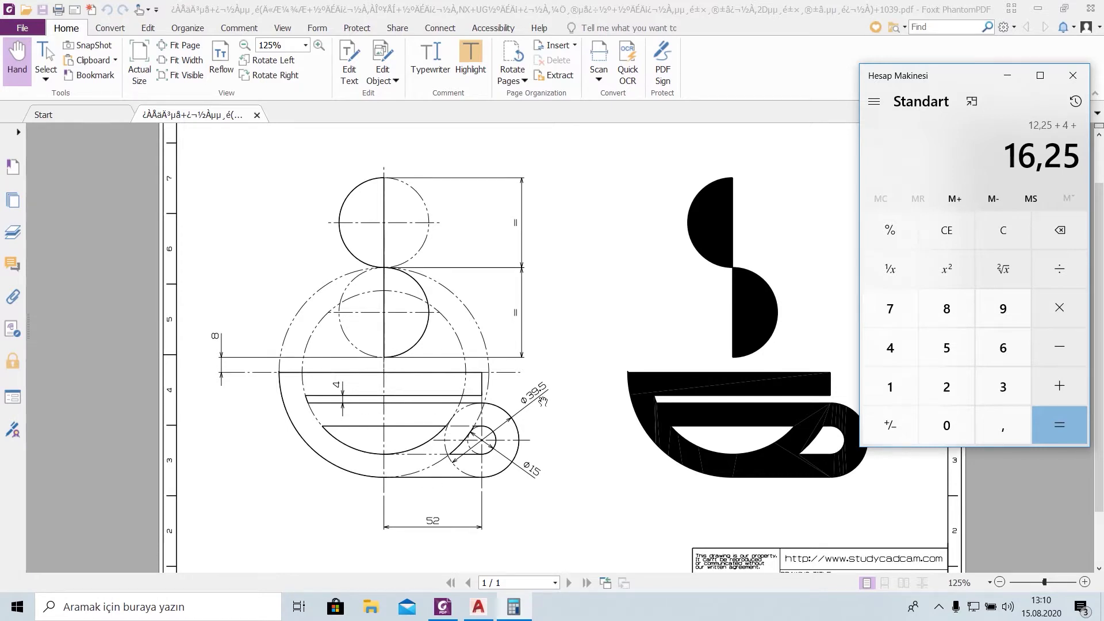
left_click(1002, 386)
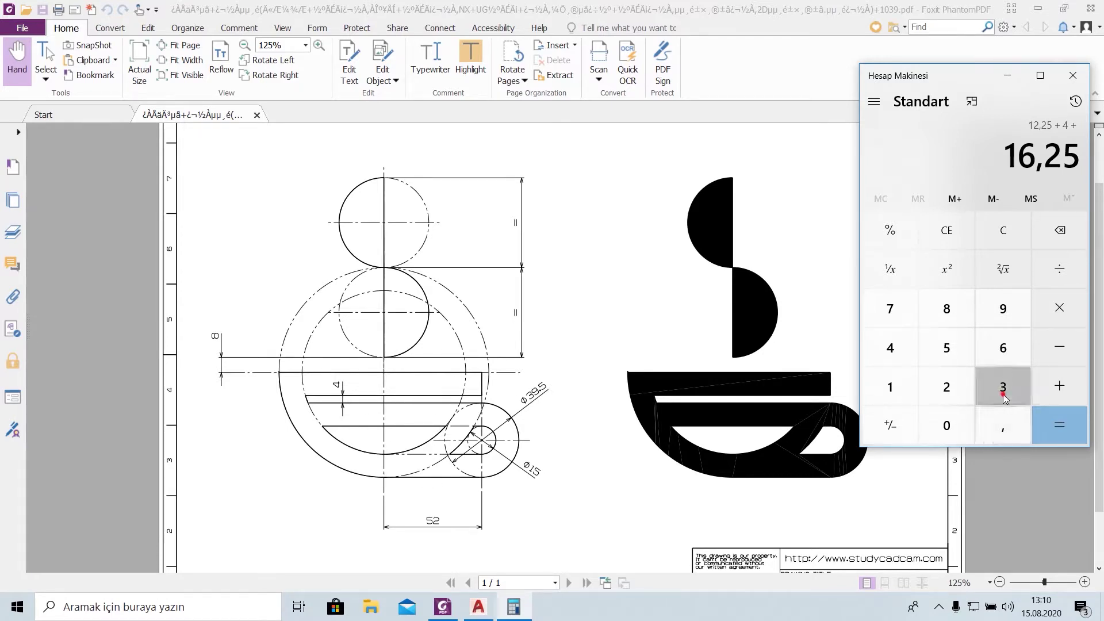
left_click(1002, 309)
left_click(991, 428)
left_click(946, 348)
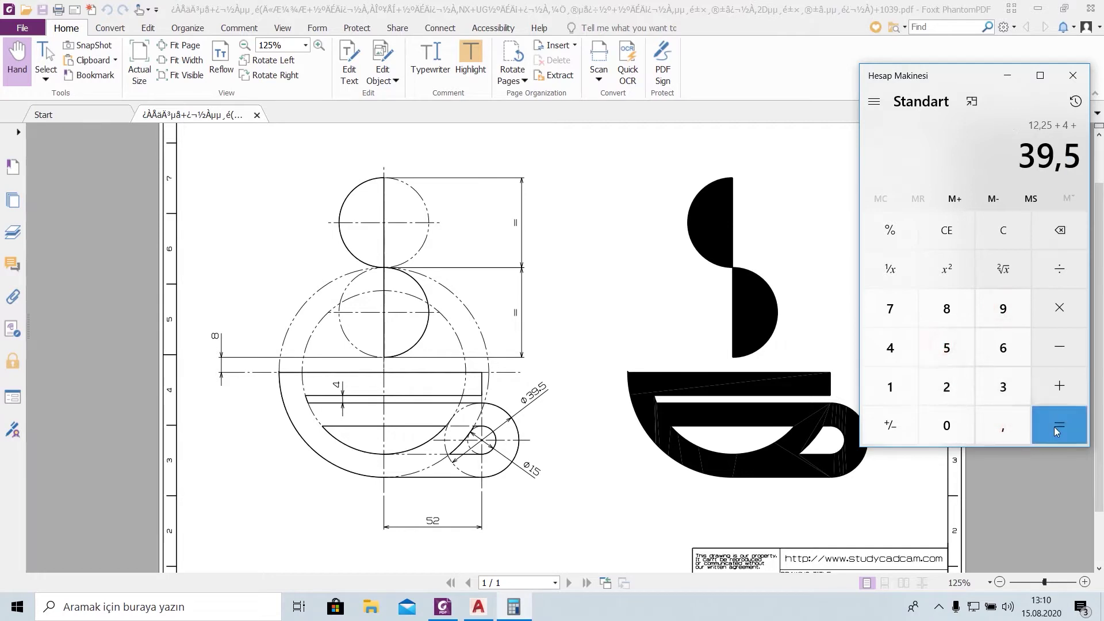
left_click(1055, 426)
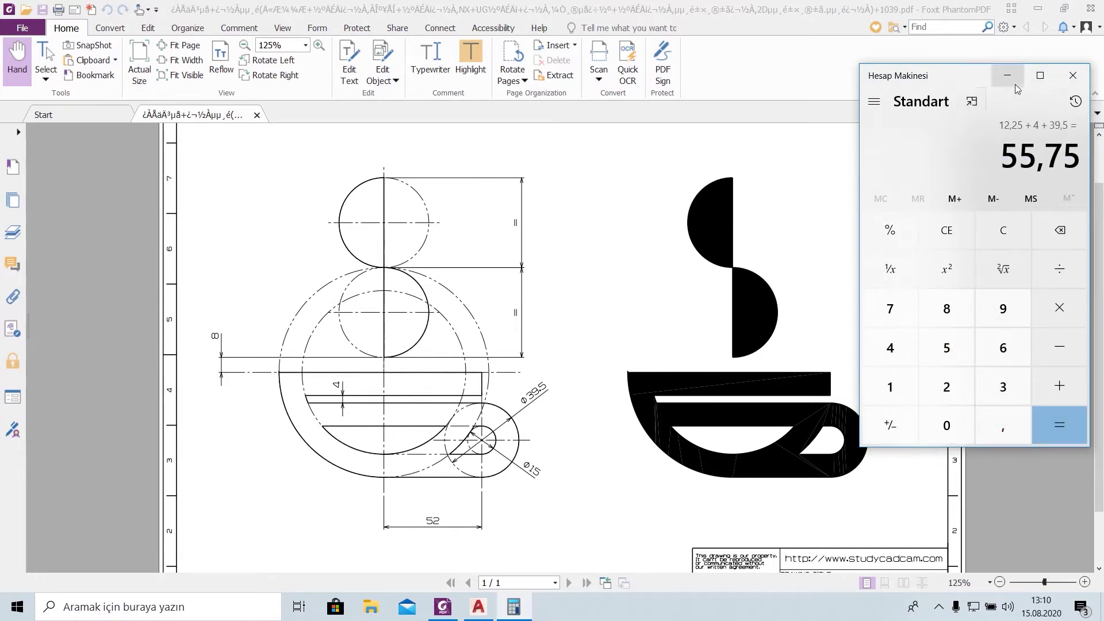
left_click(477, 606)
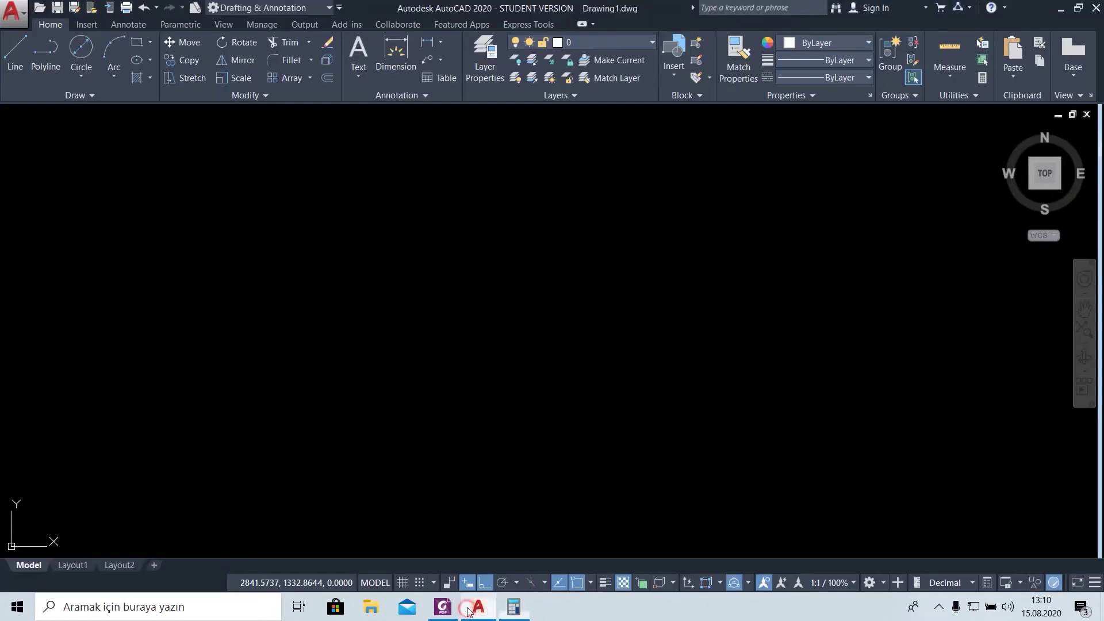
Draw a centre-radius circle of radius 55.75, then bring up the reference PDF
left_click(81, 76)
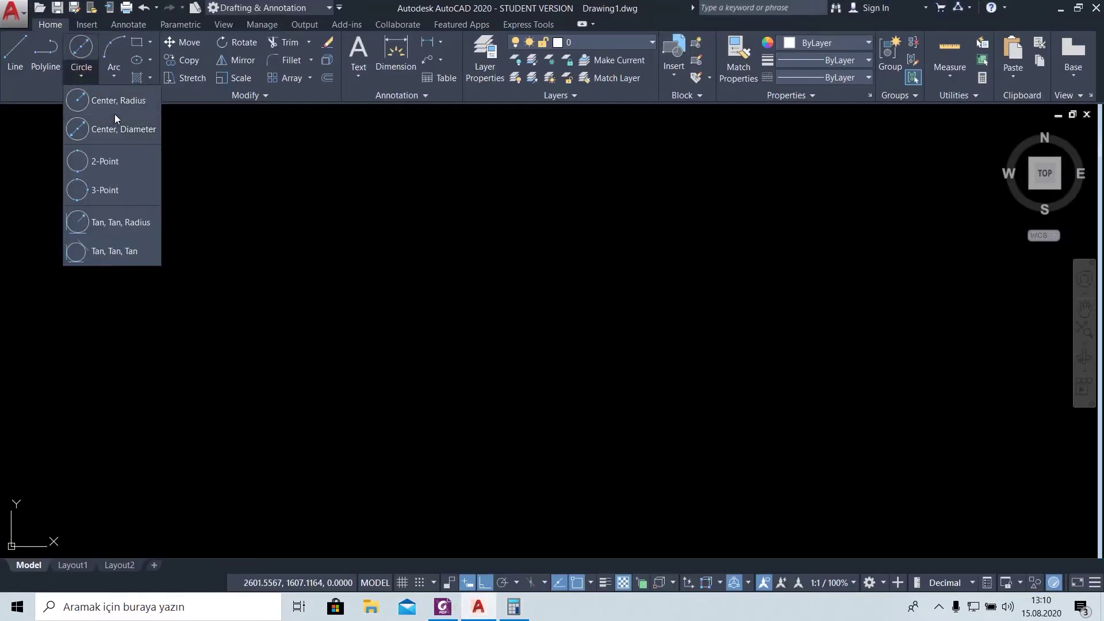
left_click(115, 117)
left_click(82, 76)
left_click(119, 103)
left_click(445, 337)
type("55.75")
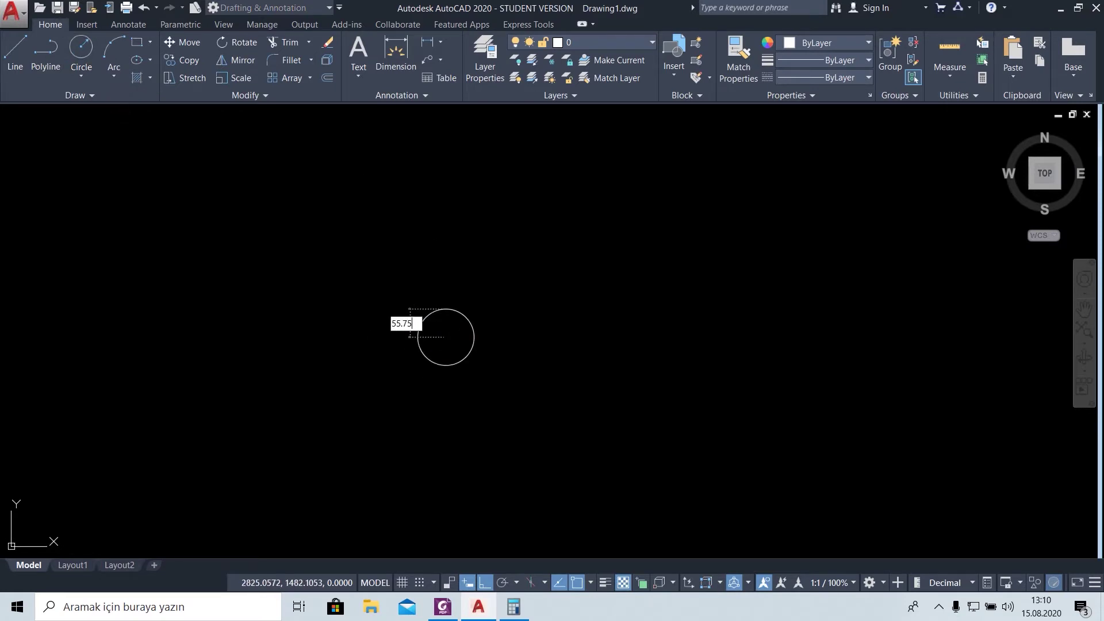
key("Return")
scroll(443, 332, "up", 2)
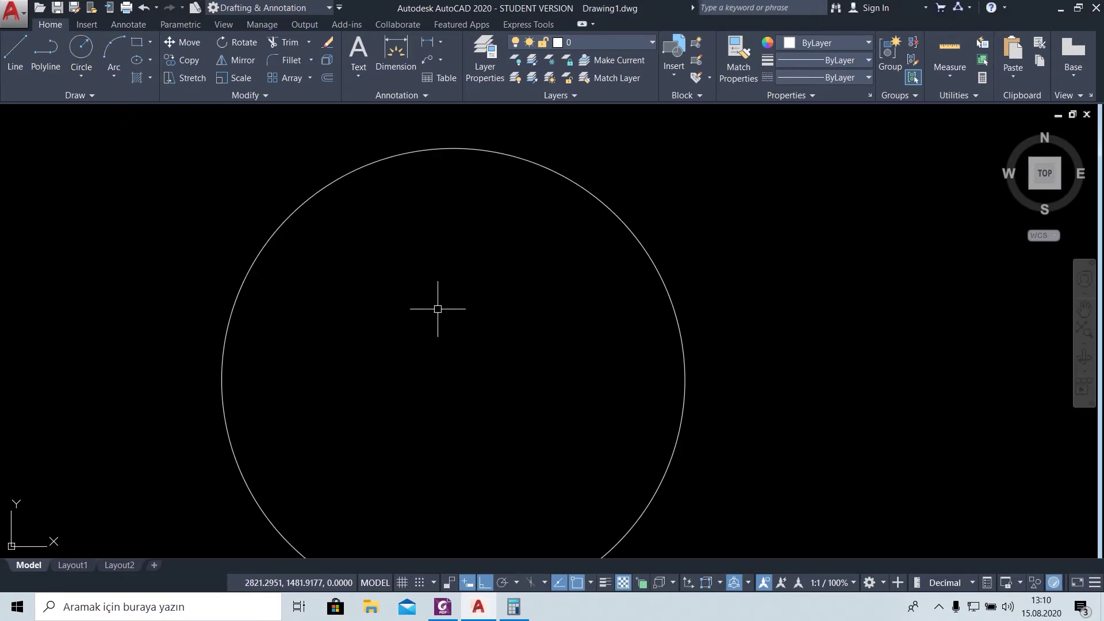
left_click(451, 607)
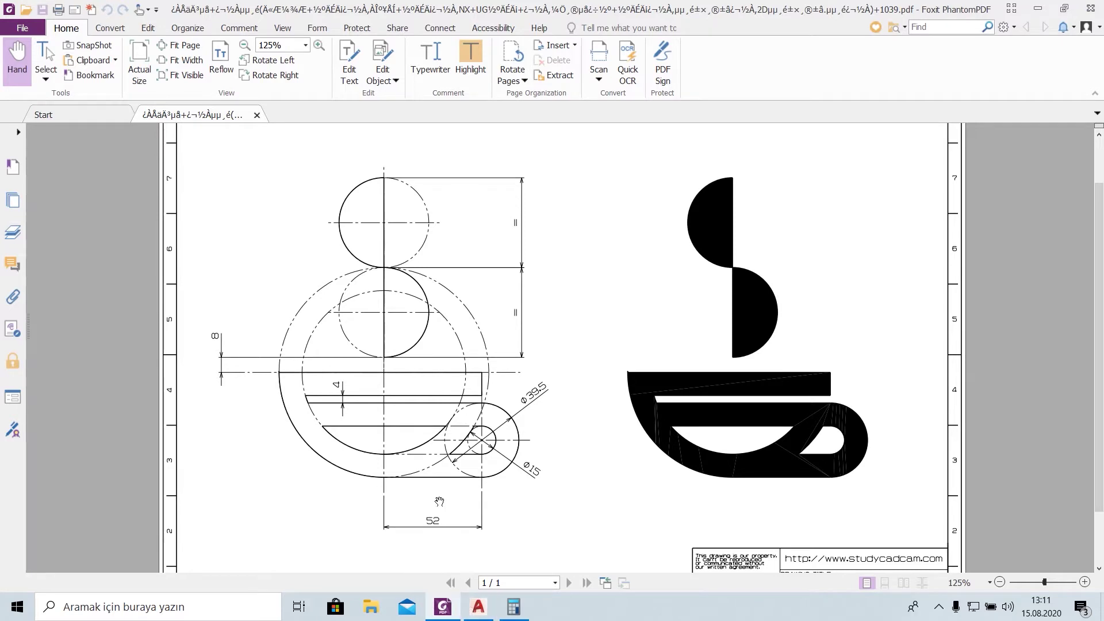
In Calculator, subtract 12,25 from 55,75 to get 43,5
left_click(514, 606)
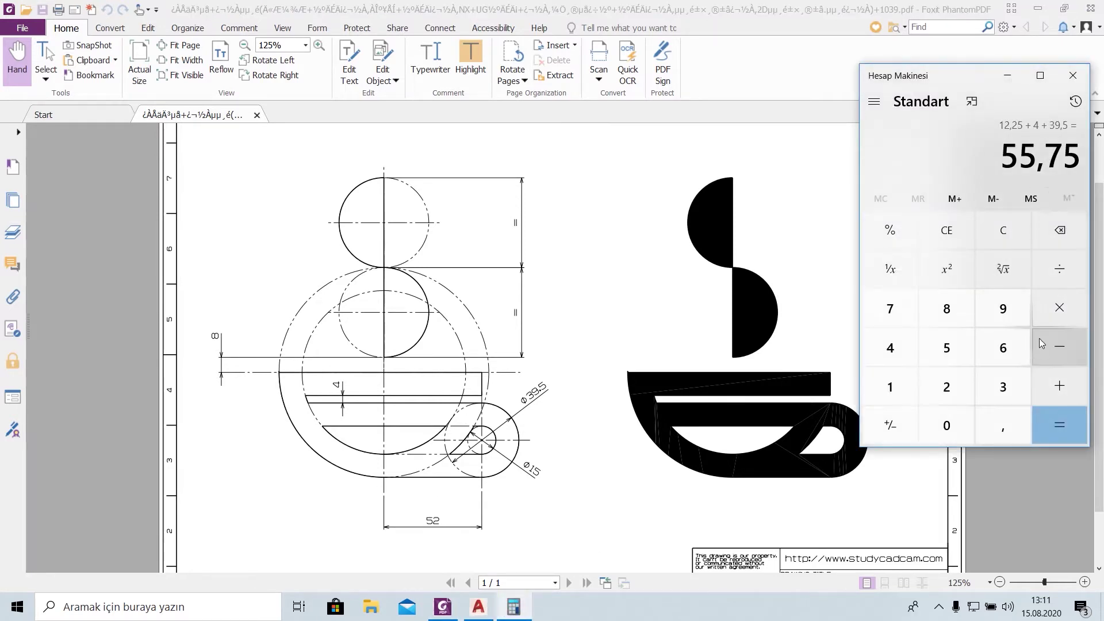
left_click(1051, 352)
left_click(890, 386)
left_click(946, 387)
left_click(1002, 425)
left_click(954, 389)
left_click(953, 352)
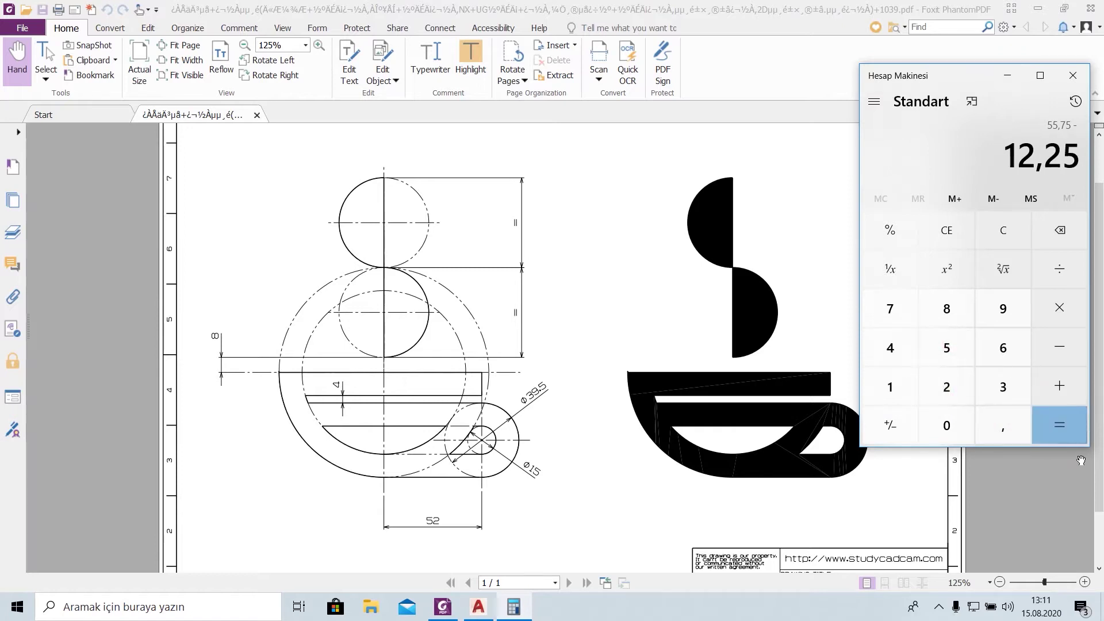
left_click(1078, 459)
left_click(513, 606)
left_click(1057, 417)
Minimize the calculator and return to the AutoCAD drawing
left_click(1006, 76)
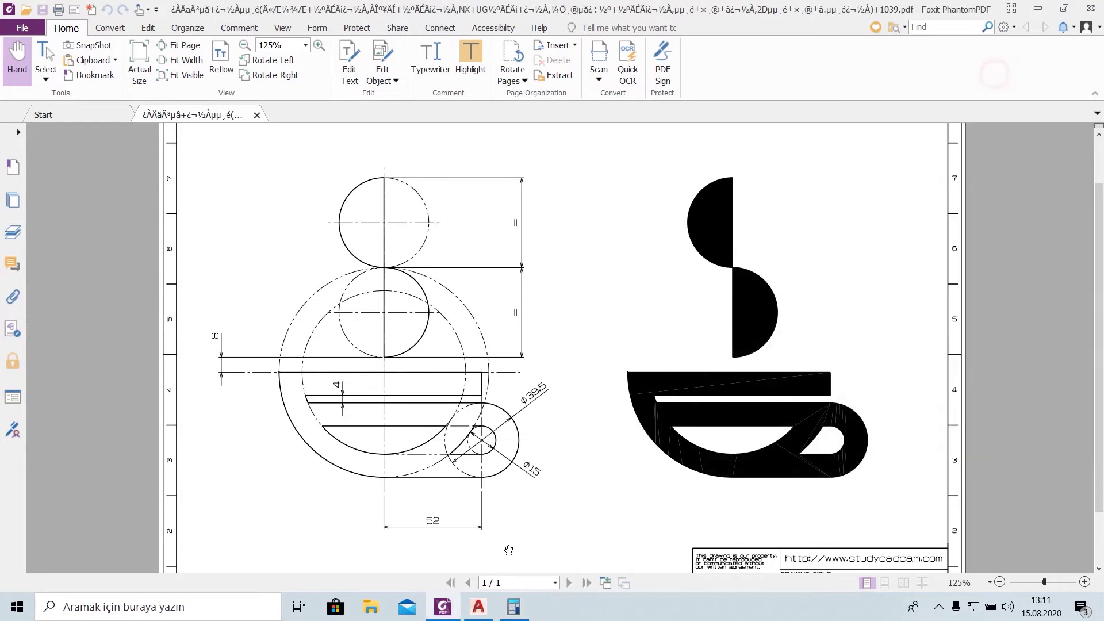
left_click(491, 608)
left_click(81, 73)
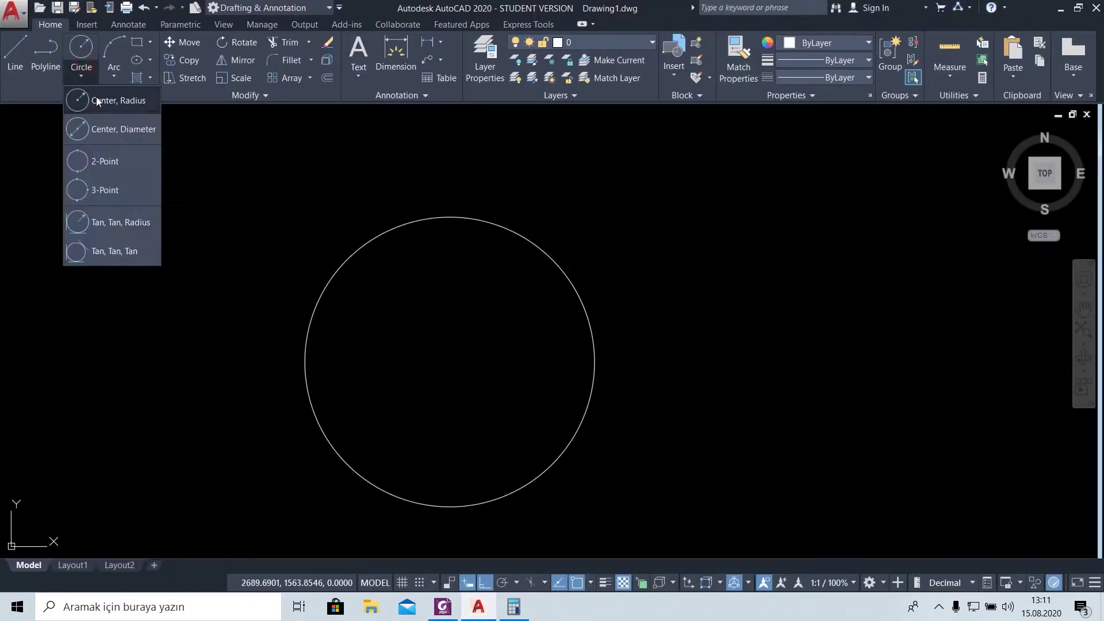
Draw a concentric inner circle of radius 43.5 on the big circle's centre
left_click(98, 100)
left_click(449, 362)
type("43")
key("Return")
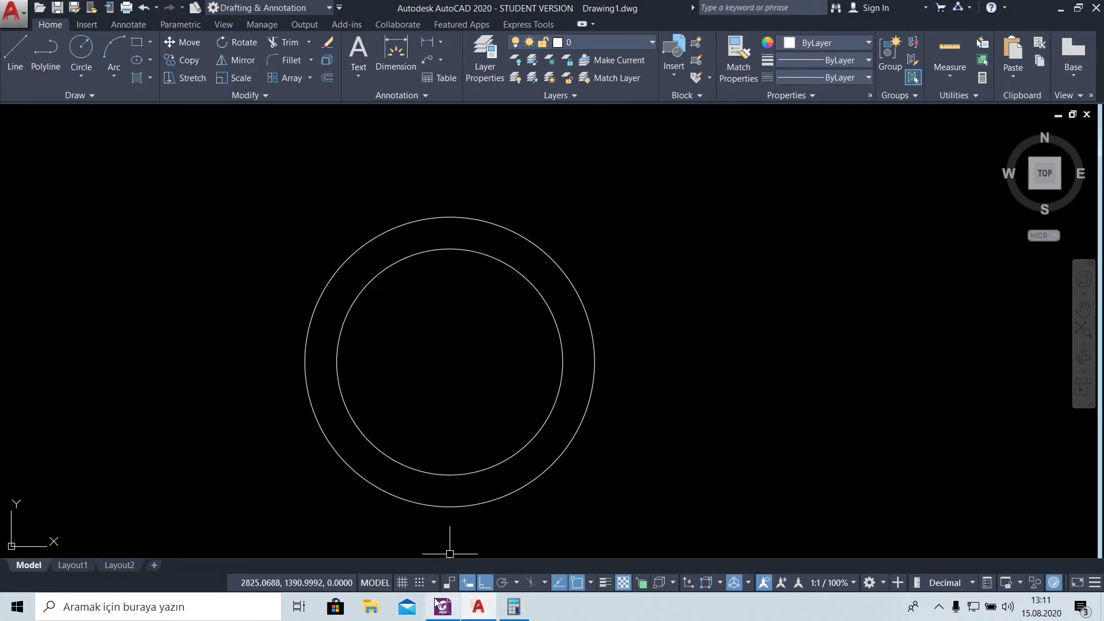
left_click(443, 606)
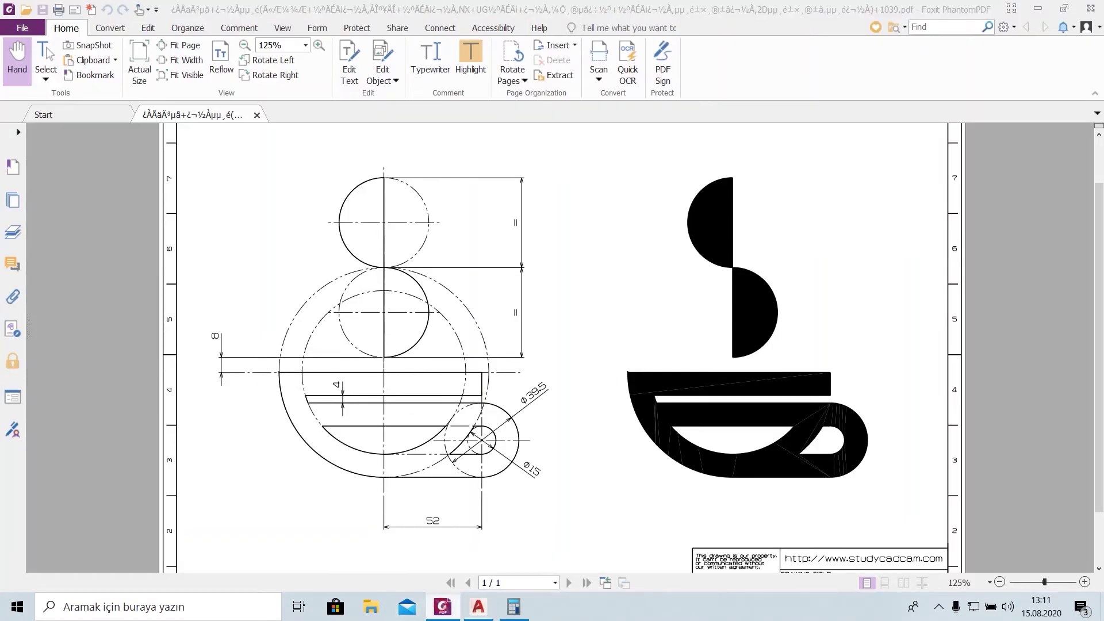
left_click(479, 606)
Draw a horizontal line through the circle centre, stretched past both sides
left_click(15, 52)
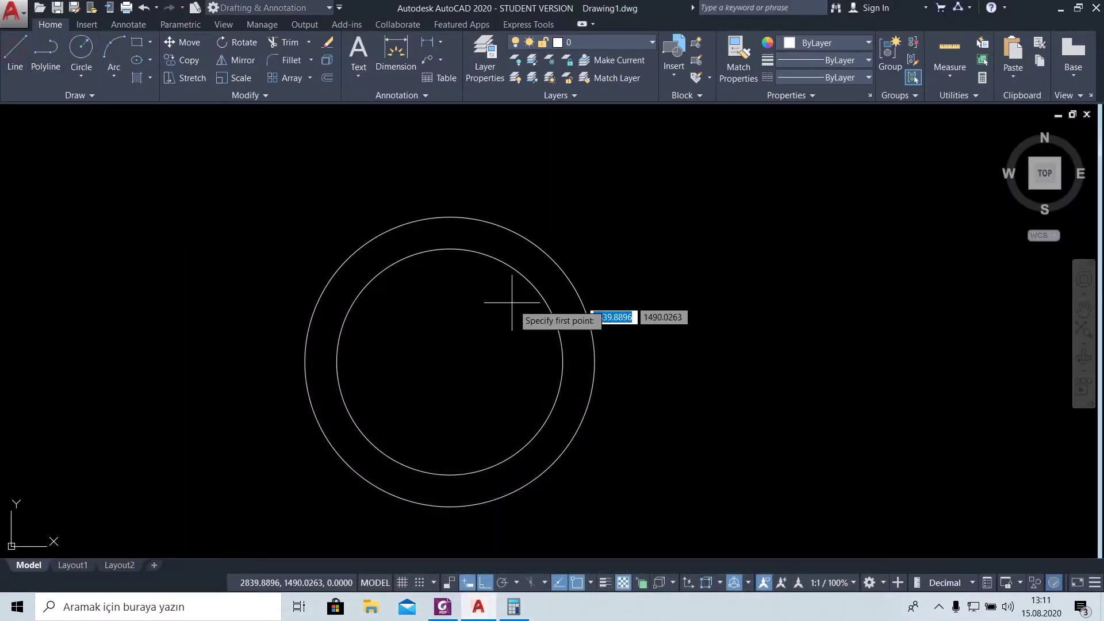
left_click(449, 361)
left_click(754, 361)
left_click(519, 363)
left_click(449, 361)
left_click(136, 361)
key("Escape")
Offset the horizontal line to make a parallel copy above it
type("o")
key("Return")
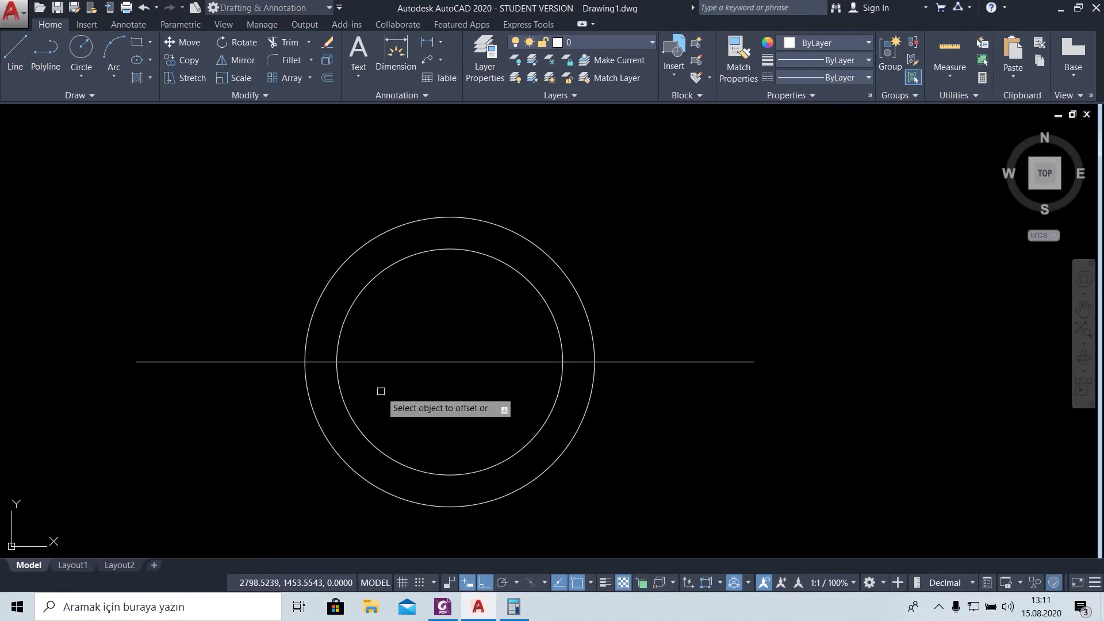
left_click(443, 362)
key("Escape")
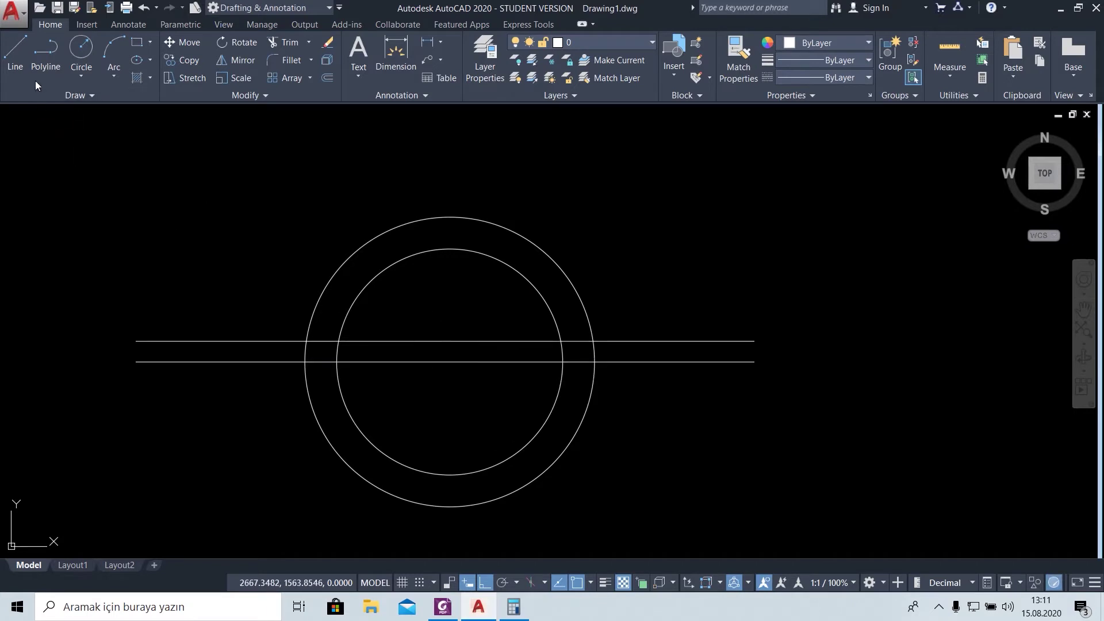
Draw a vertical line up from the centre and trim it at the outer circle
left_click(15, 52)
left_click(449, 362)
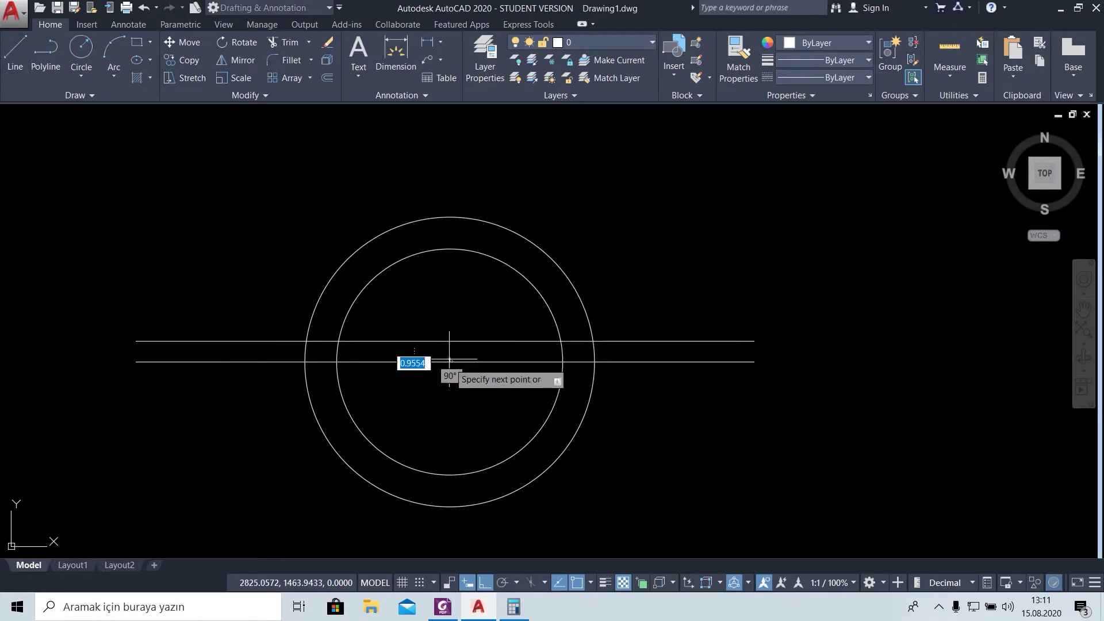
left_click(449, 159)
key("Escape")
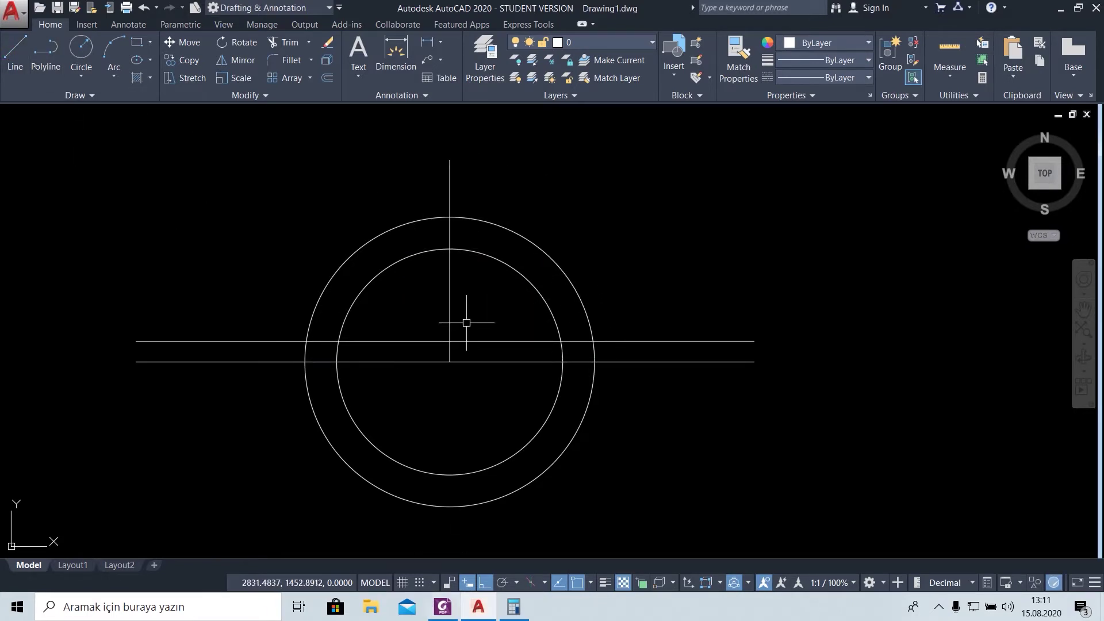
left_click(292, 42)
key("Return")
left_click(451, 188)
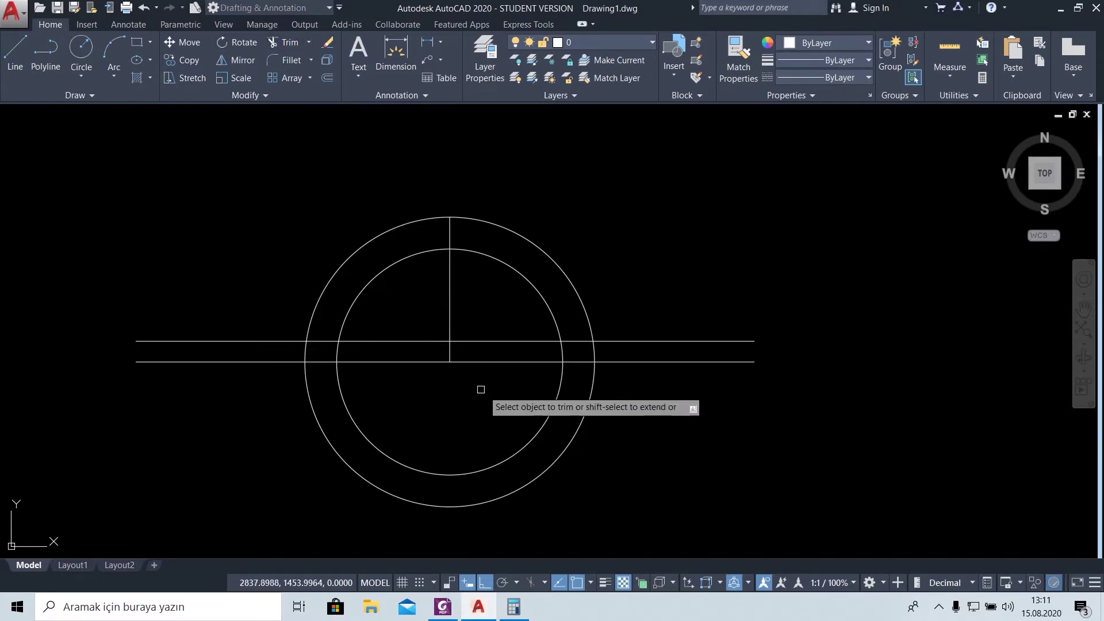
left_click(442, 608)
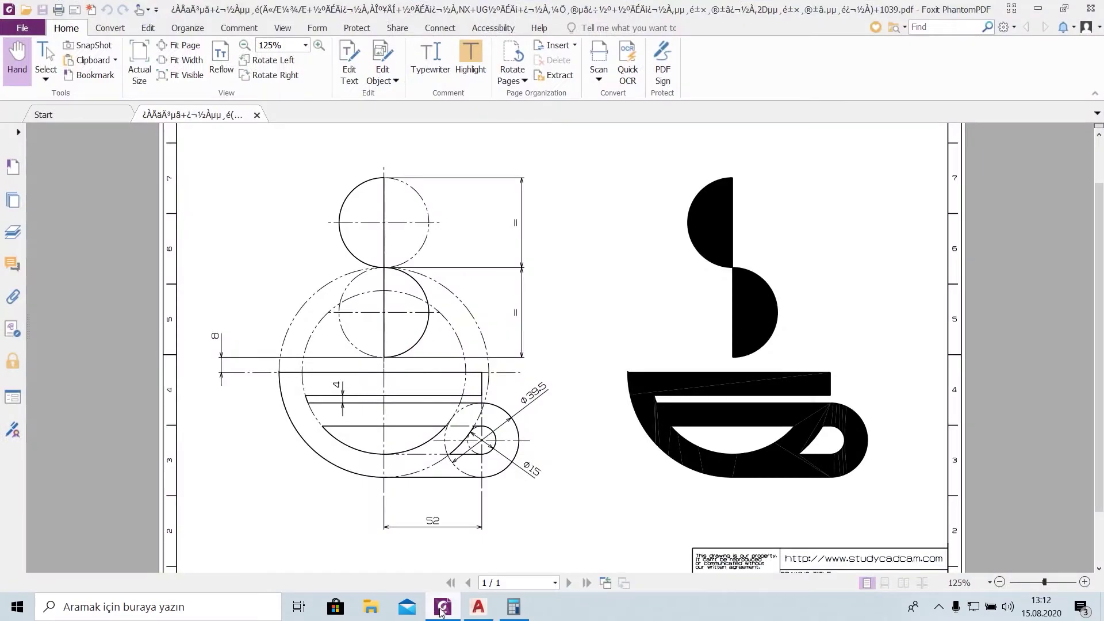
Trim a short piece off the vertical line
left_click(441, 608)
left_click(451, 352)
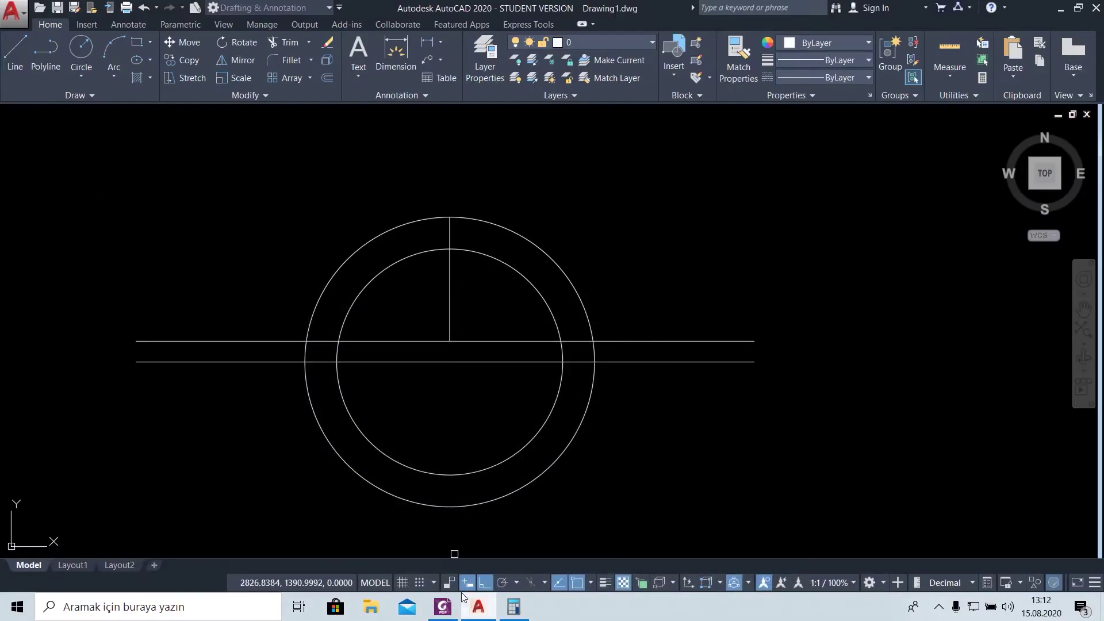
left_click(443, 608)
left_click(442, 608)
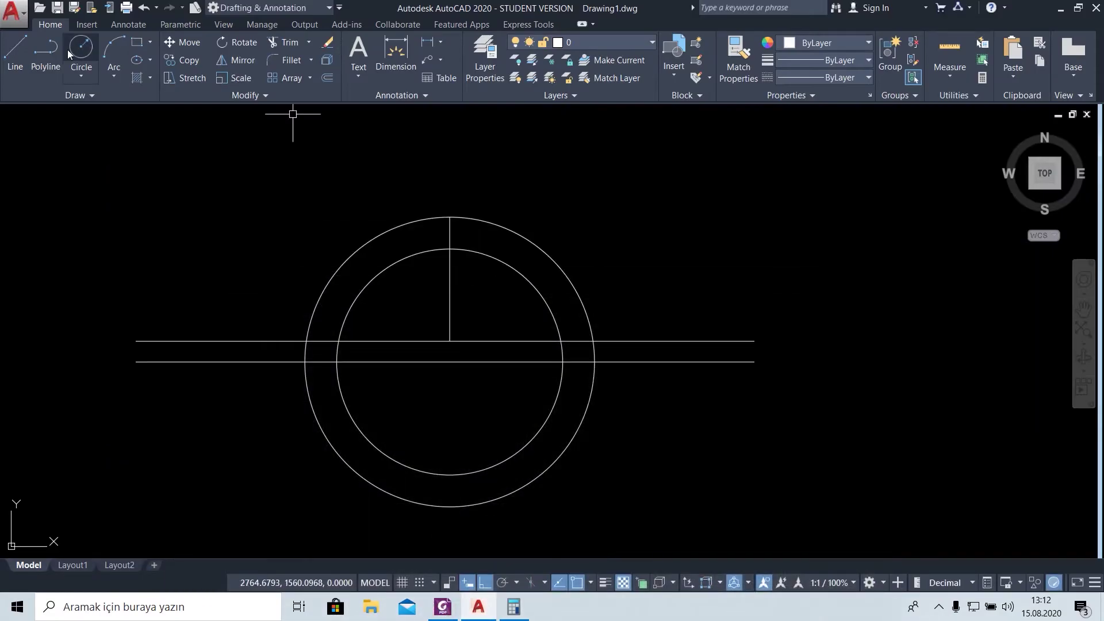
Draw a small steam circle centred on the vertical line's midpoint
left_click(75, 73)
left_click(134, 118)
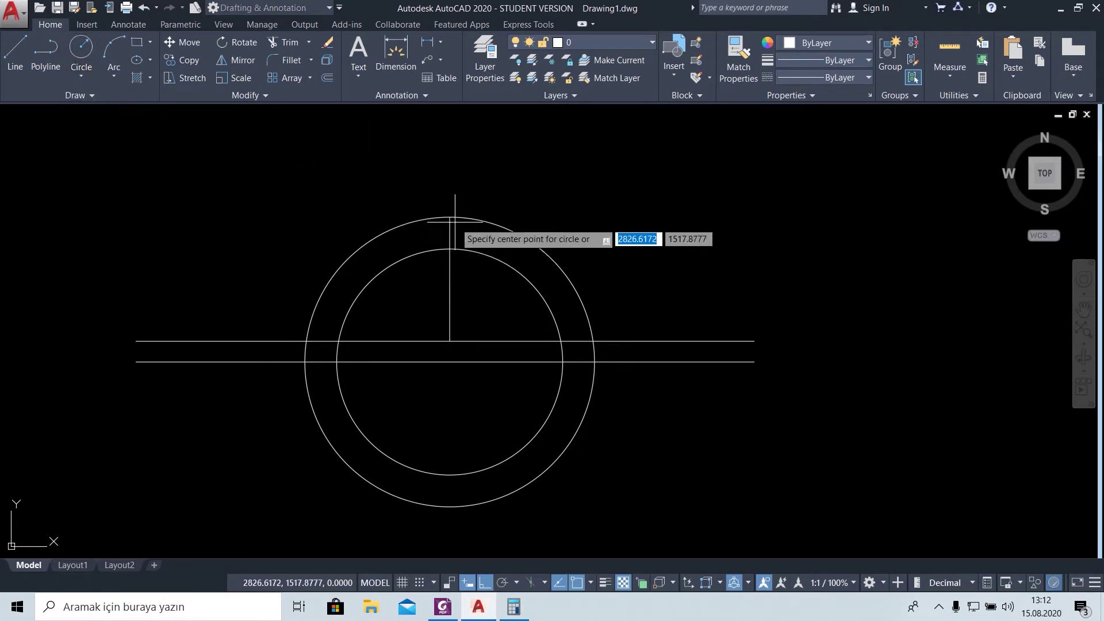
left_click(448, 283)
key("Escape")
left_click(82, 57)
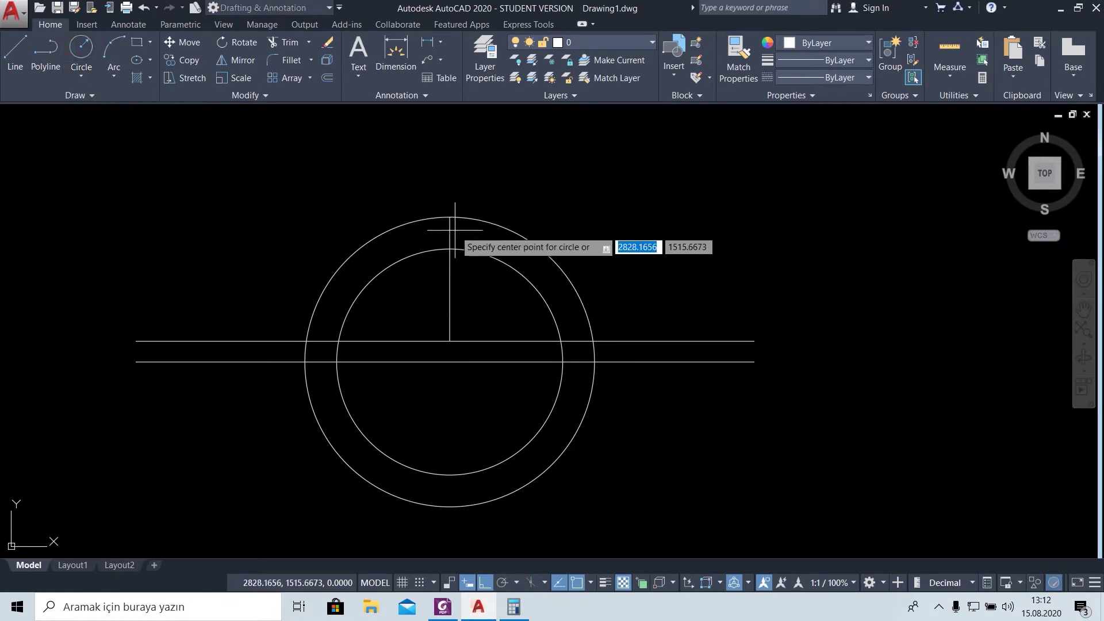
left_click(450, 279)
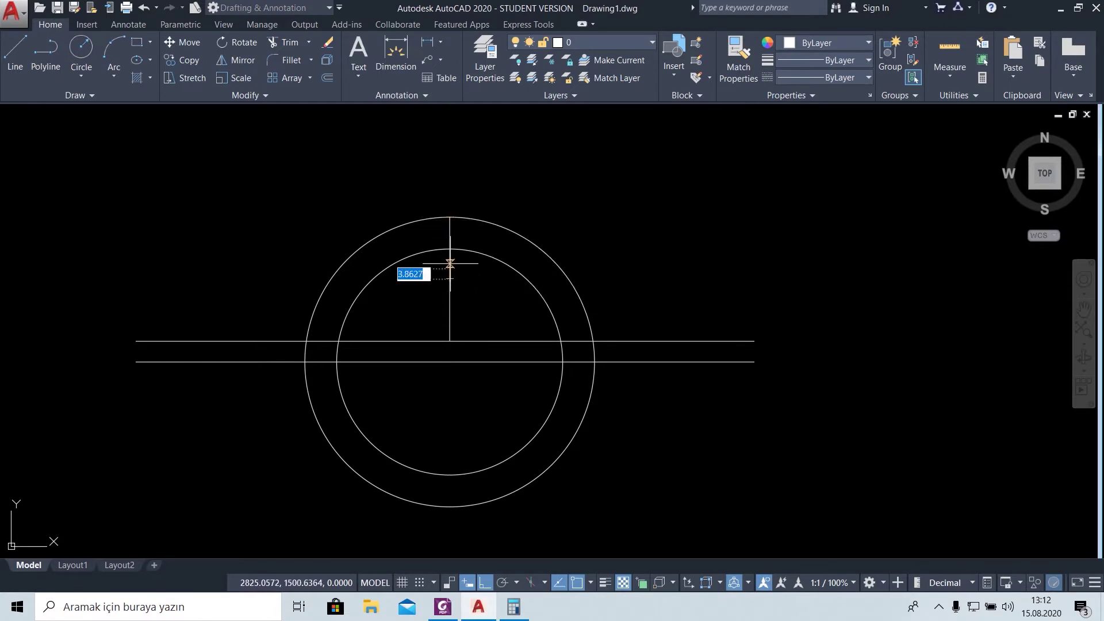
left_click(449, 217)
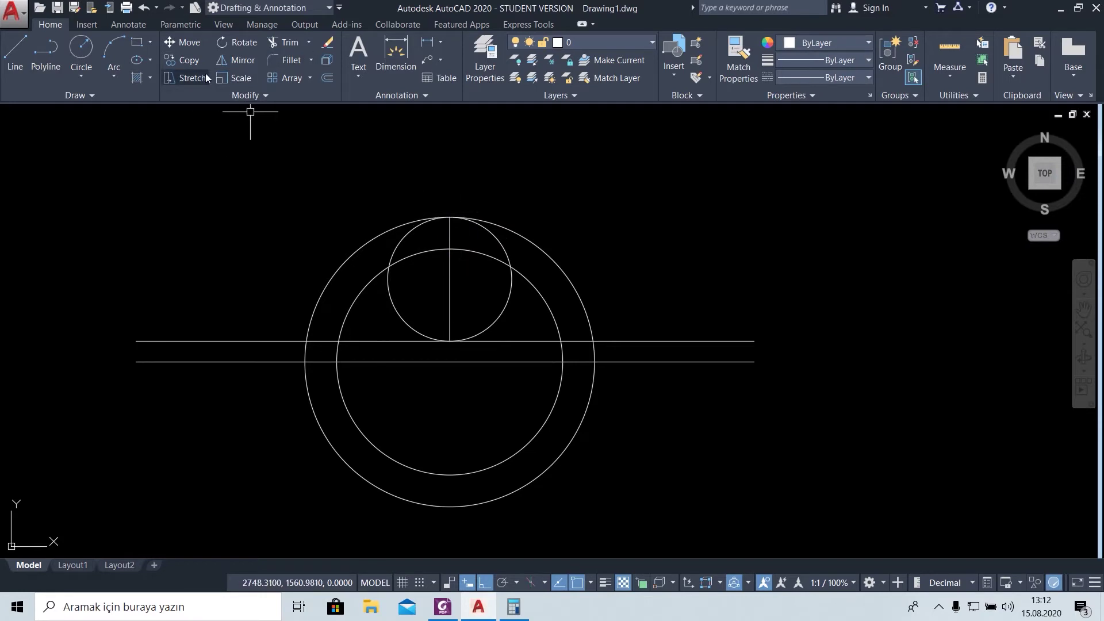
Mirror the small circle upward to stack a second steam circle
left_click(405, 239)
left_click(242, 60)
left_click(454, 217)
left_click(543, 222)
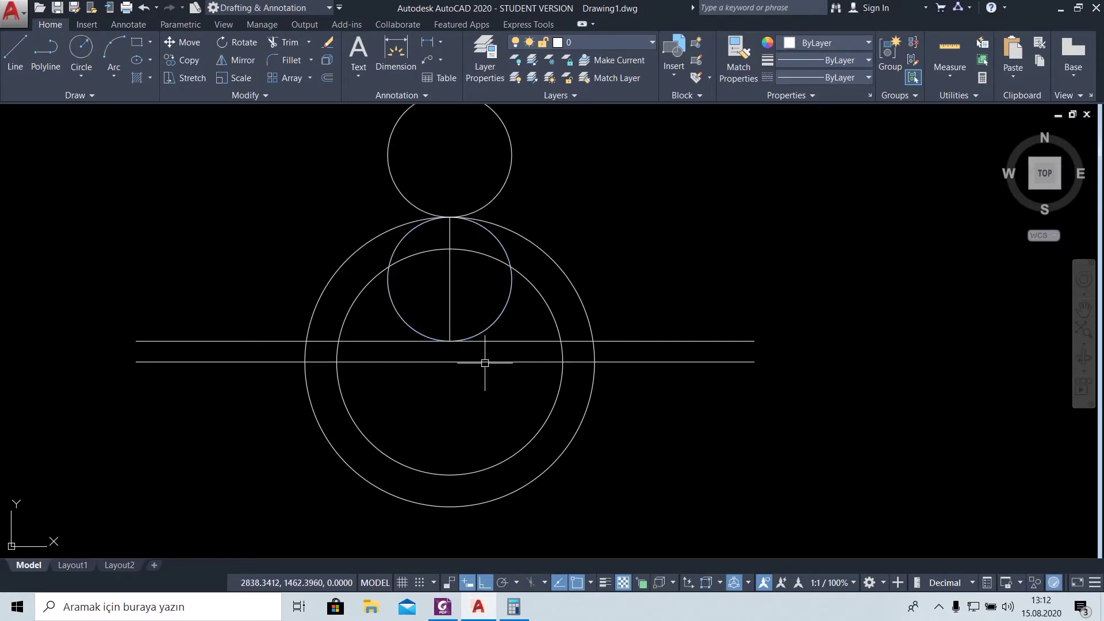
Delete the upper horizontal line and compare with the reference PDF
left_click(506, 342)
key("Delete")
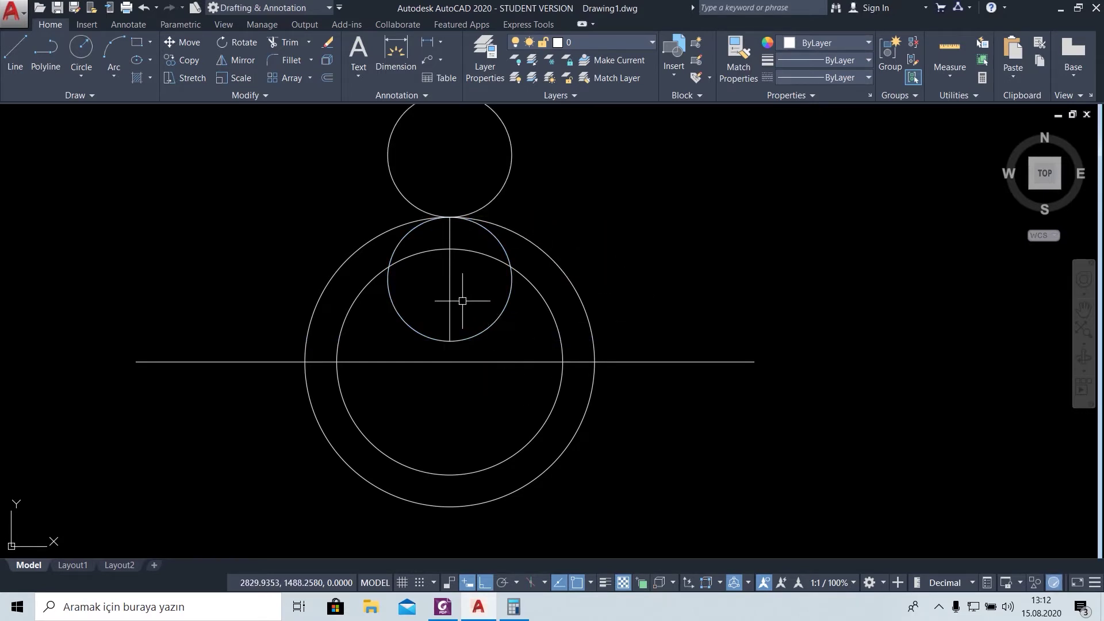
scroll(451, 305, "down", 3)
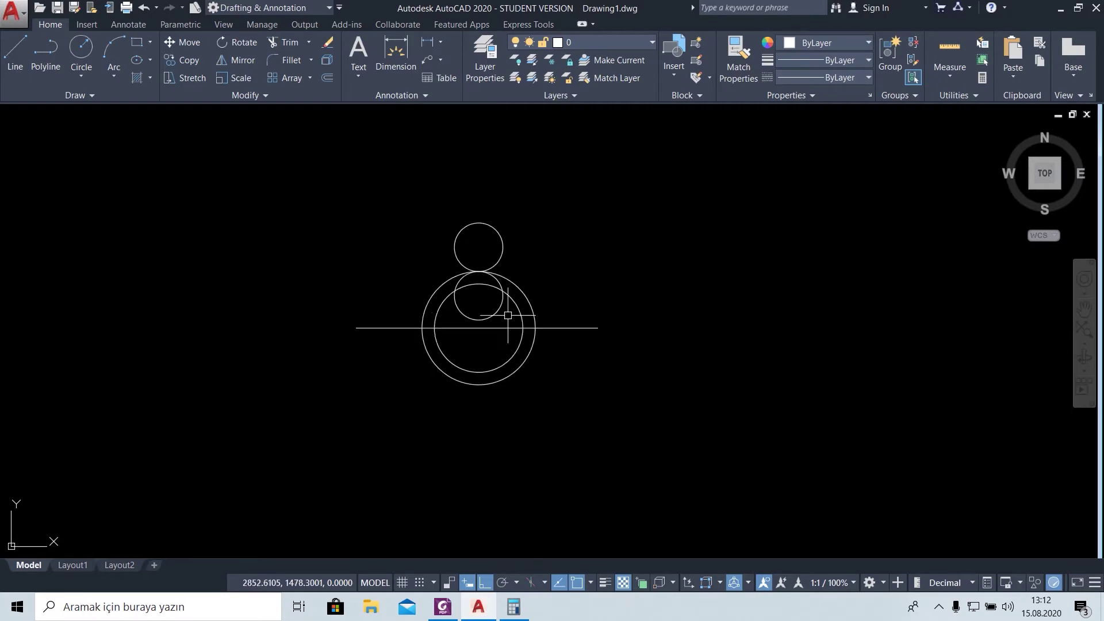
scroll(500, 305, "up", 3)
left_click(441, 605)
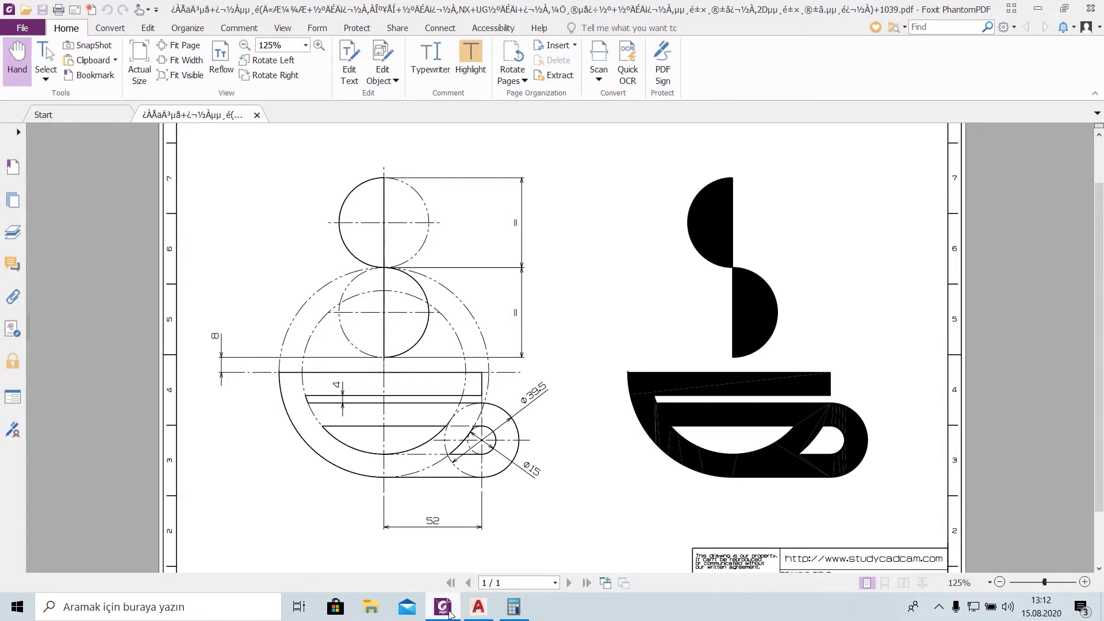
left_click(446, 601)
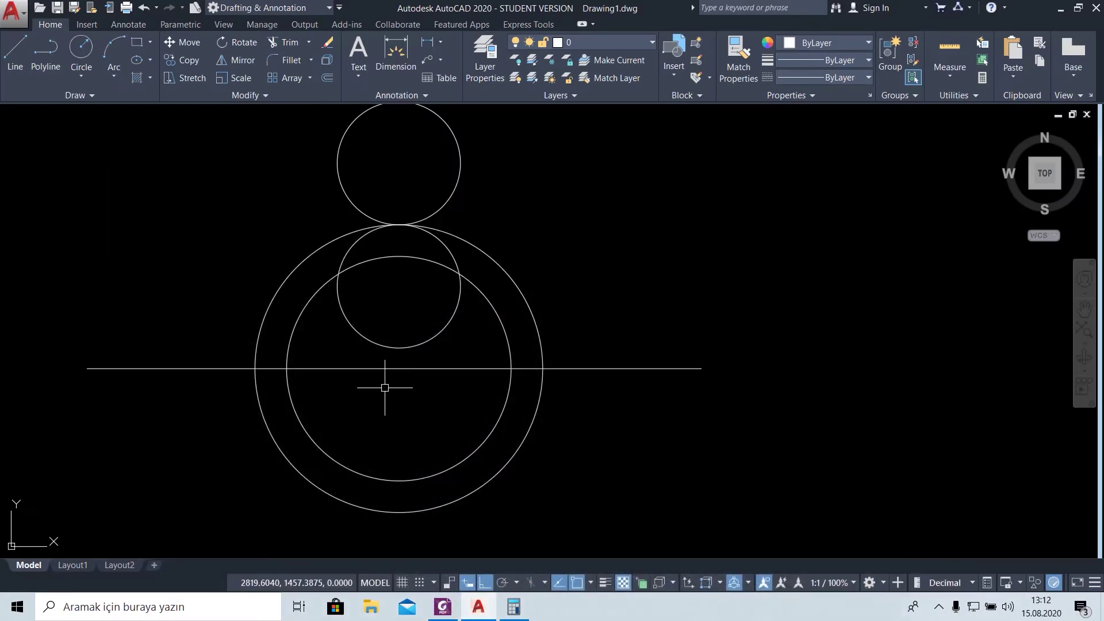
Offset the horizontal line downward, adding a copy 4 units below
type("o")
key("Return")
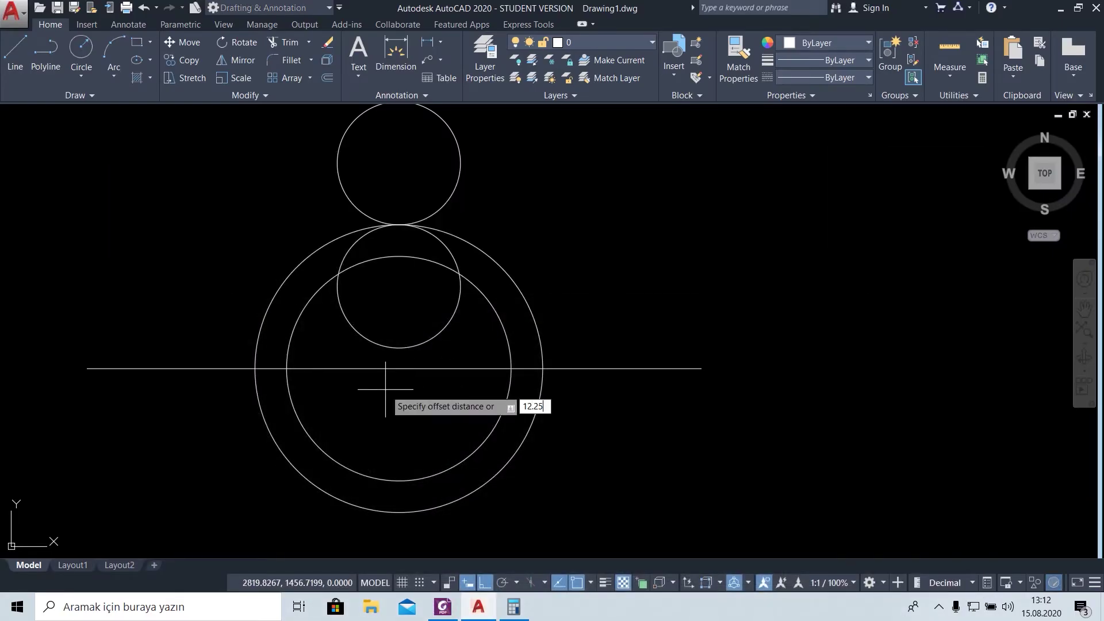
left_click(377, 368)
left_click(381, 400)
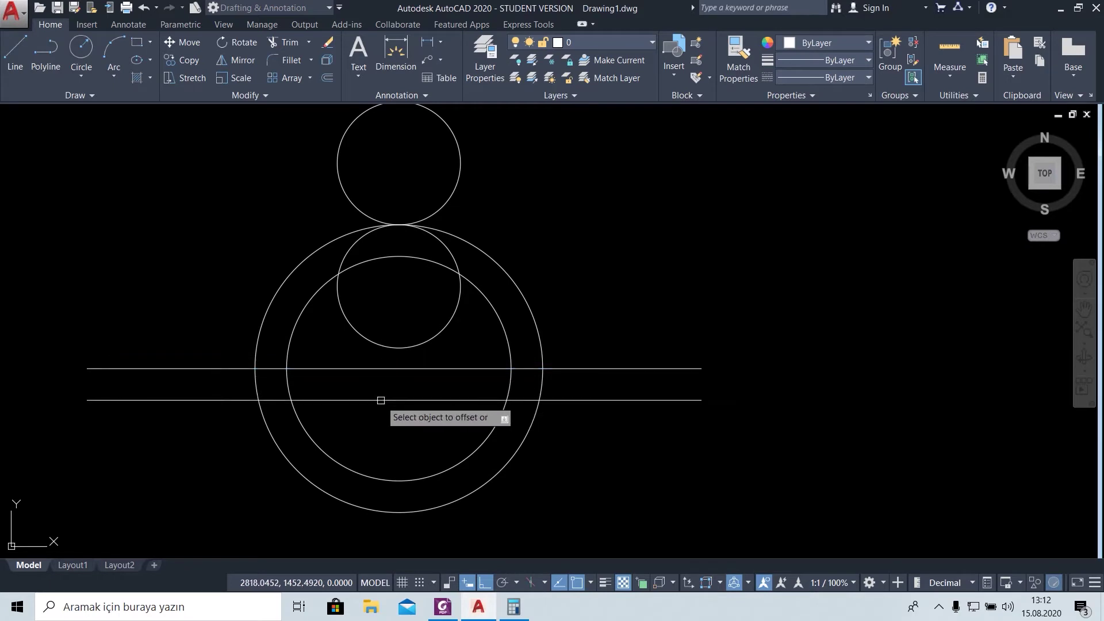
key("Escape")
key("Return")
type("4")
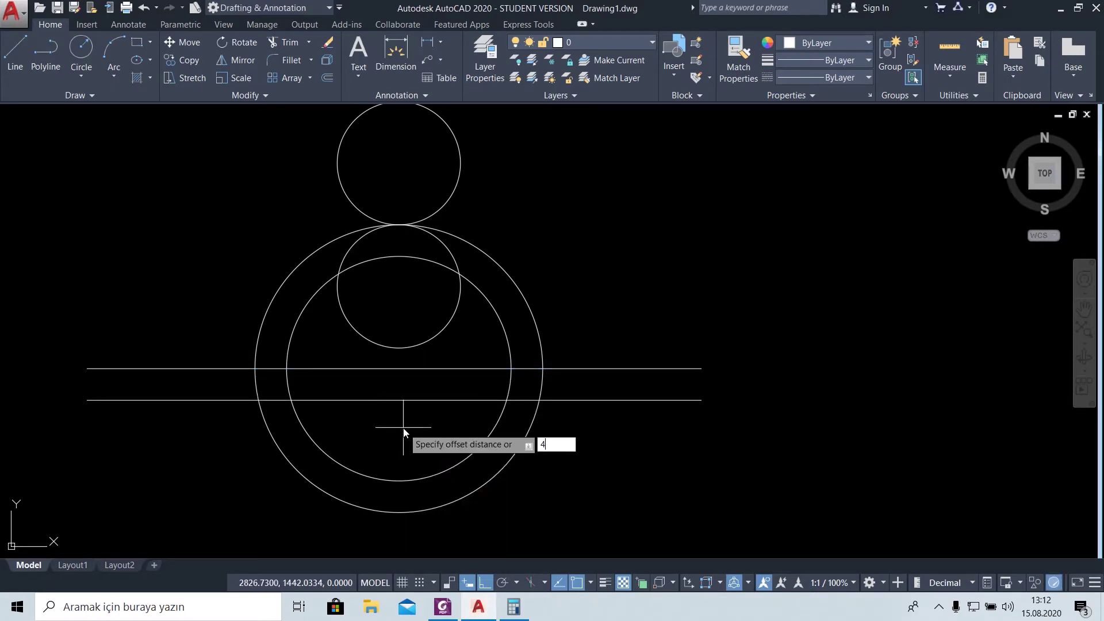
left_click(401, 399)
left_click(401, 414)
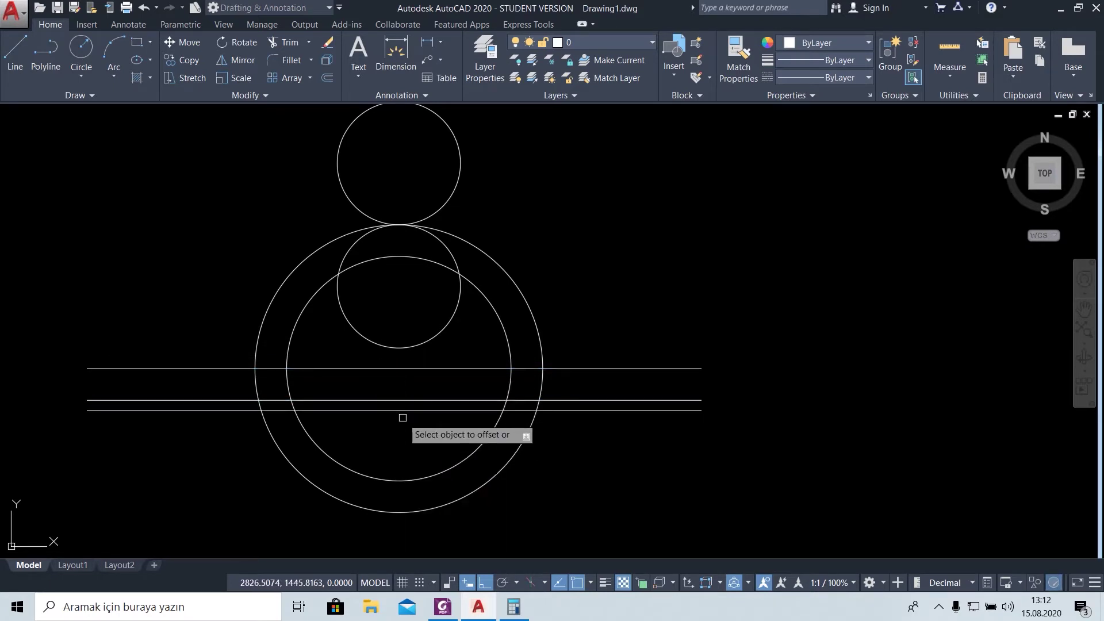
left_click(442, 607)
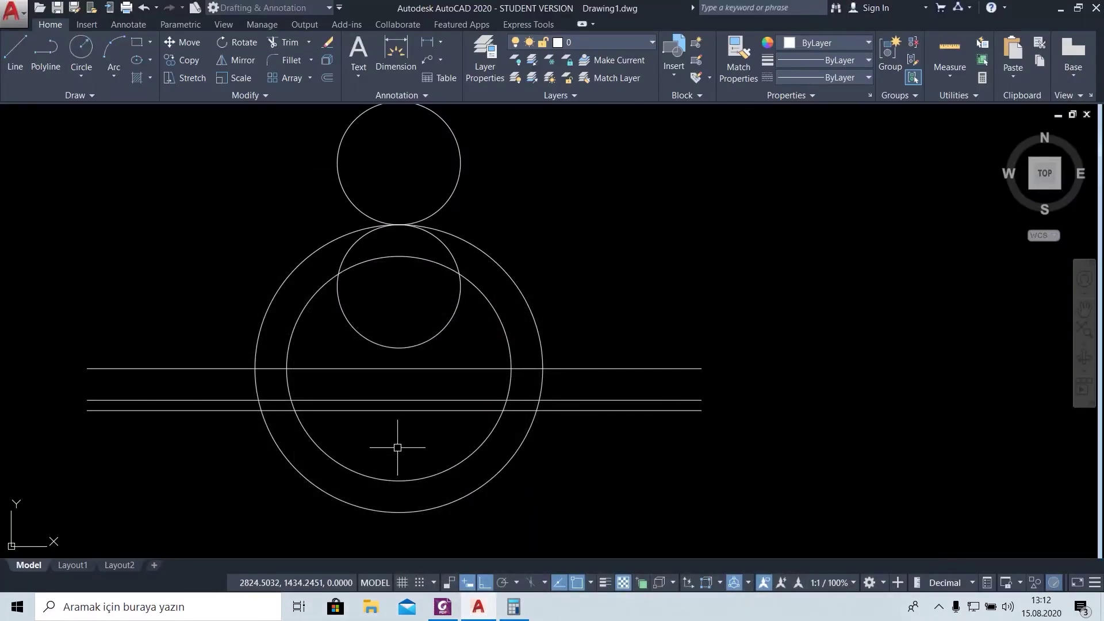
type("o")
Offset a horizontal line 12.25 units downward
key("Return")
type("12.25")
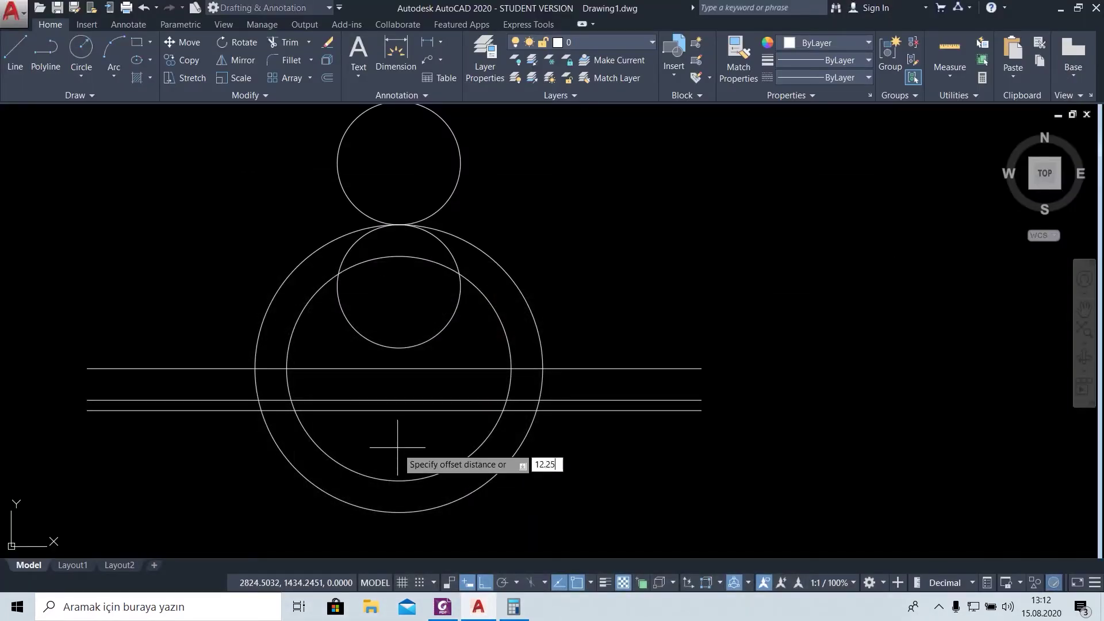
scroll(397, 447, "up", 2)
left_click(401, 390)
left_click(413, 458)
key("Return")
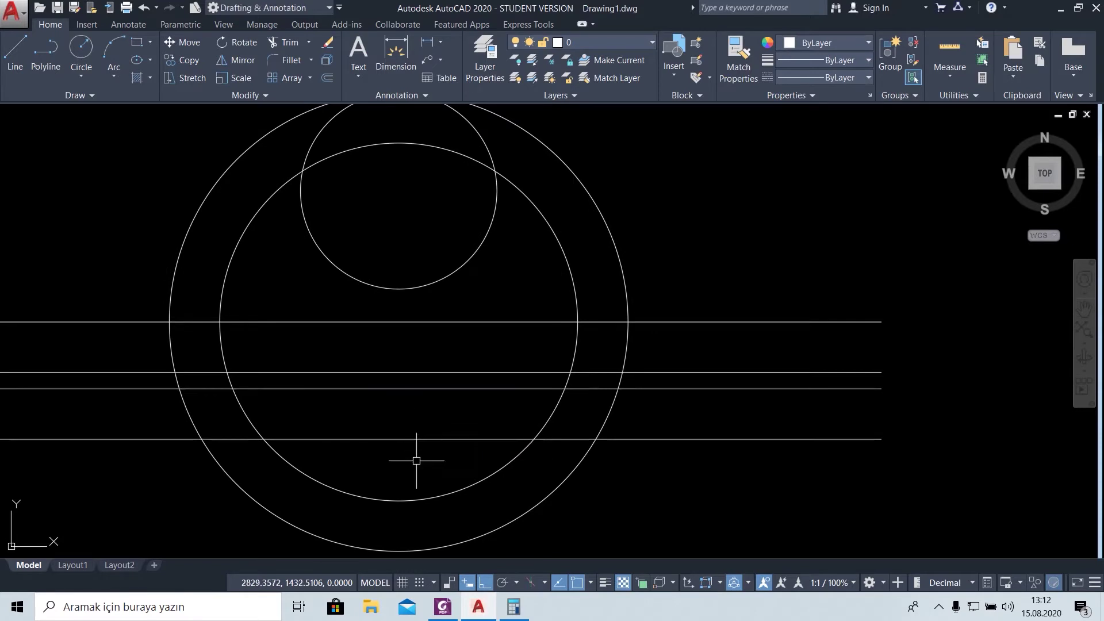
Trim the horizontal line ends lying outside the outer circle
scroll(419, 485, "down", 4)
middle_click_drag(419, 484, 428, 434)
left_click(282, 44)
key("Return")
left_click(343, 276)
left_click(224, 483)
left_click_drag(577, 467, 582, 331)
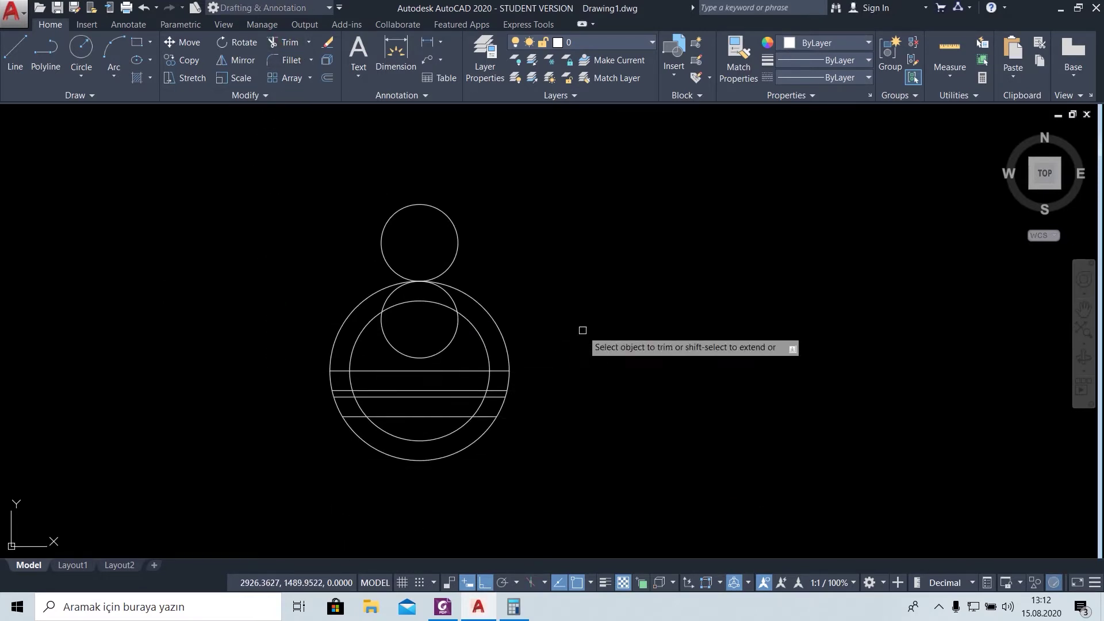
left_click(432, 609)
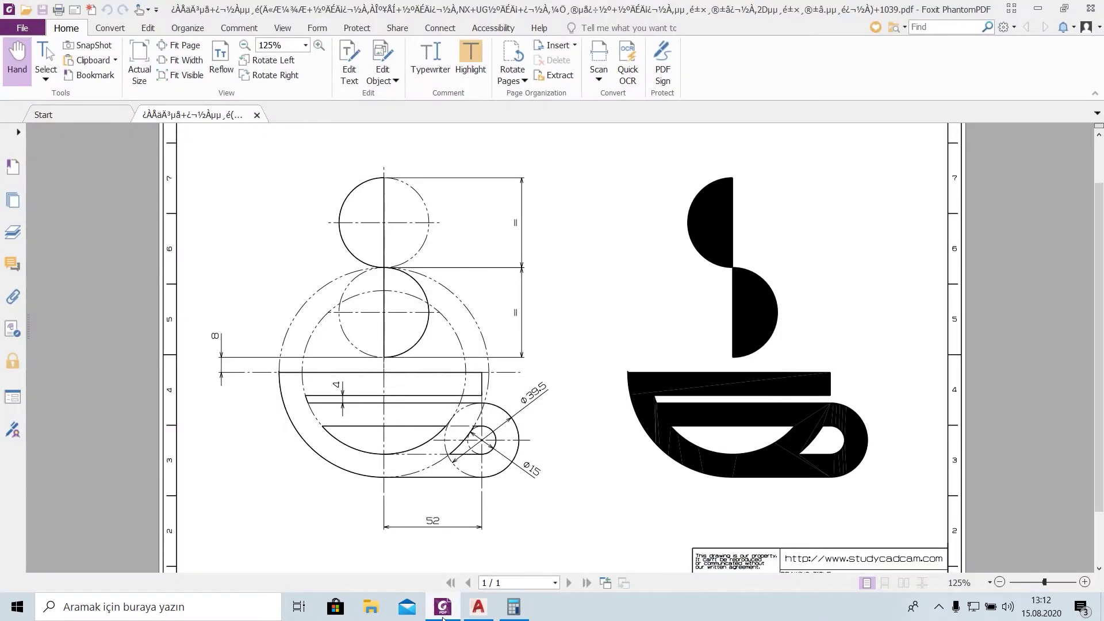
Draw a vertical line down from the circles' centre and offset it 12.25 to the right
left_click(442, 616)
left_click(1, 58)
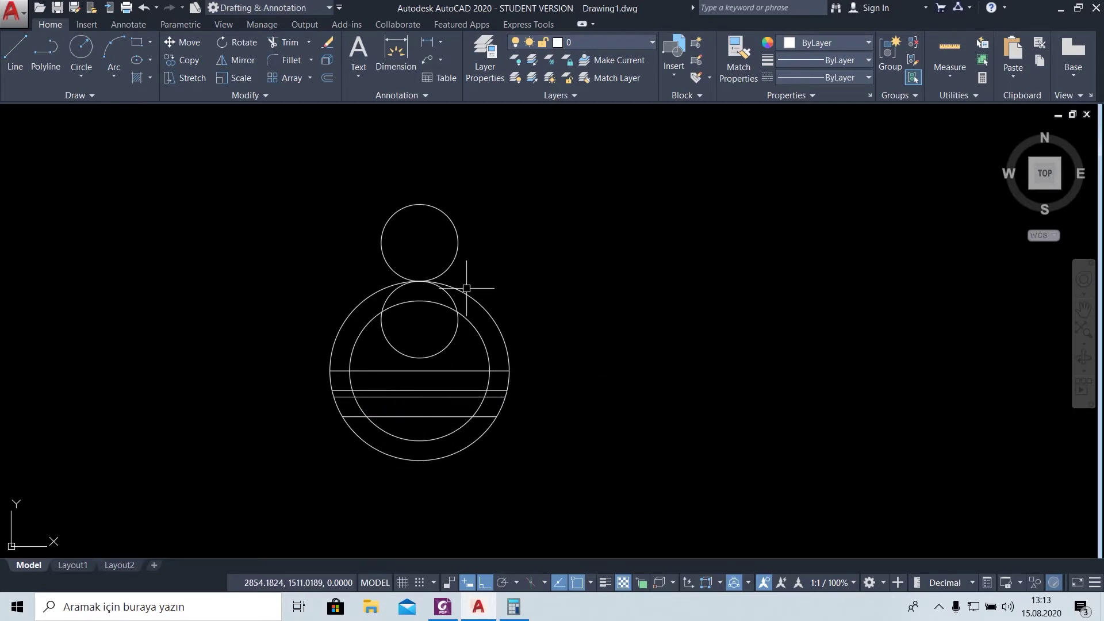
left_click(419, 371)
left_click(420, 511)
key("Escape")
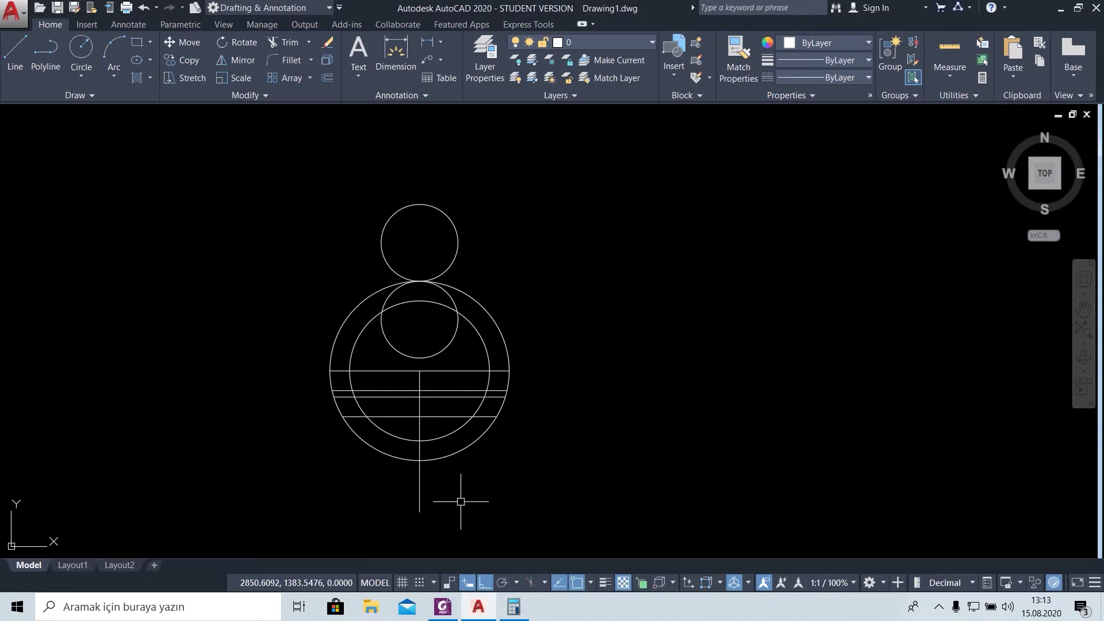
type("O")
key("Return")
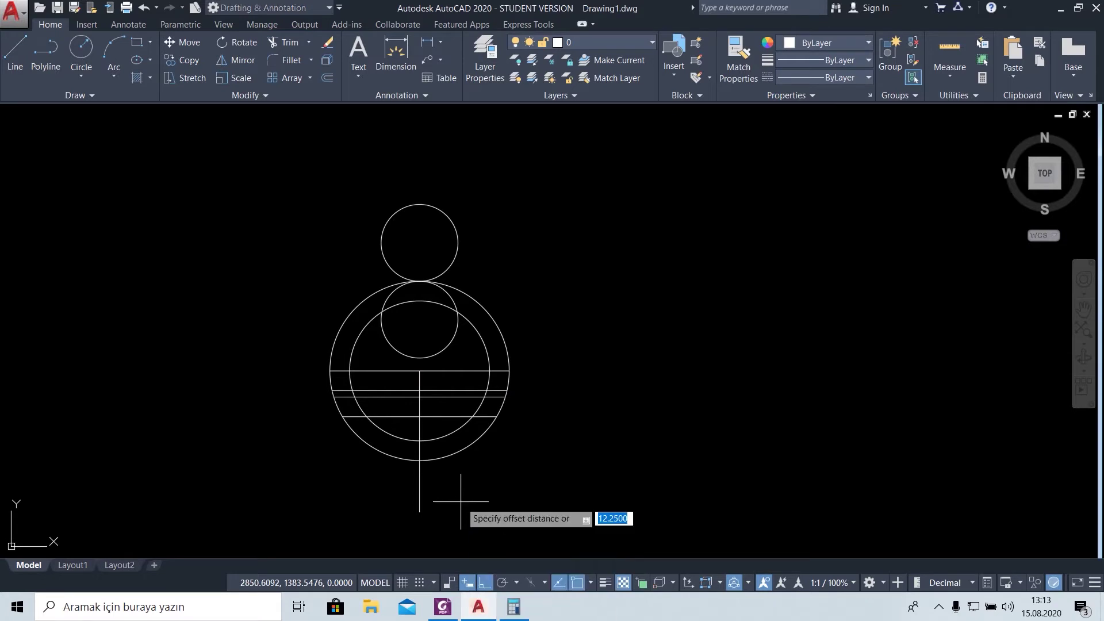
left_click(420, 495)
left_click(537, 468)
scroll(539, 424, "up", 6)
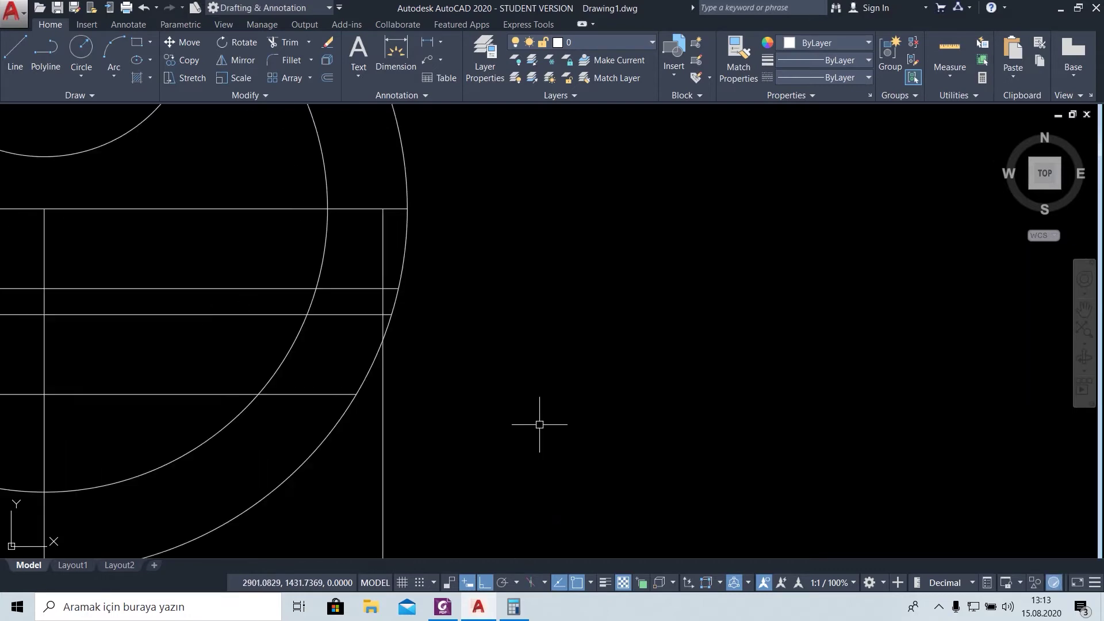
middle_click_drag(472, 406, 518, 370)
left_click(451, 615)
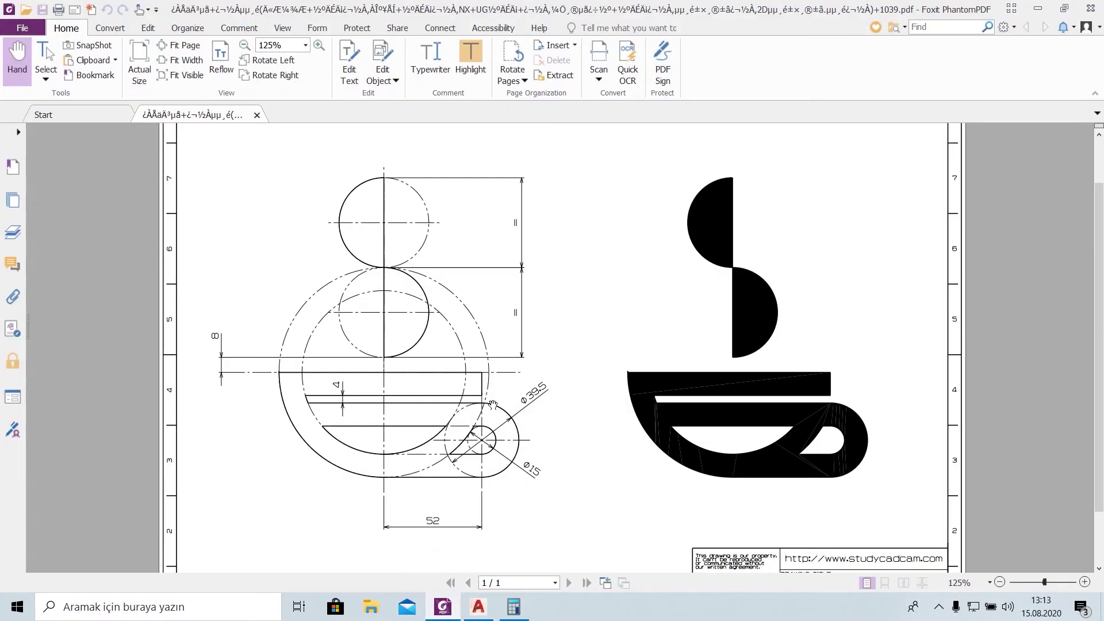
Trim the right vertical line below the rim, keeping its piece between the top rim lines
left_click(441, 614)
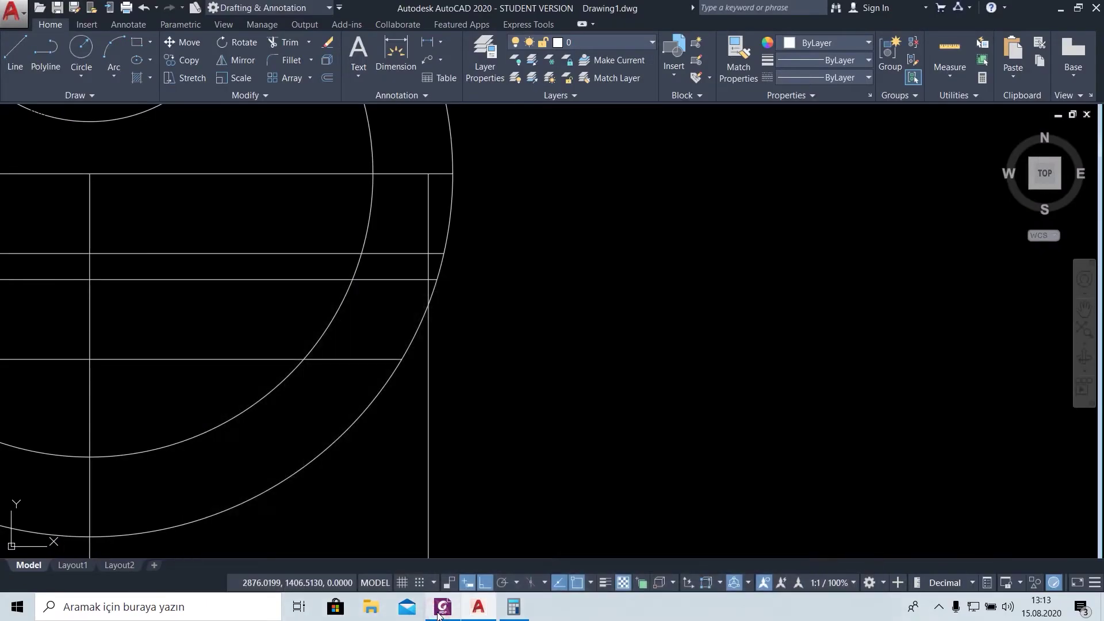
left_click(439, 615)
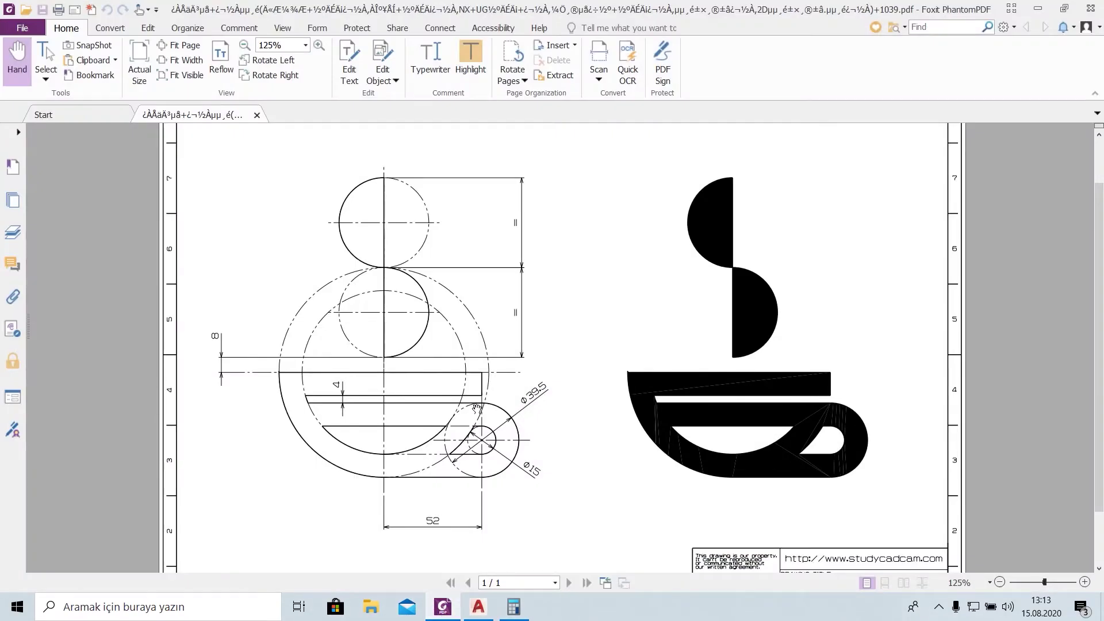
left_click(433, 613)
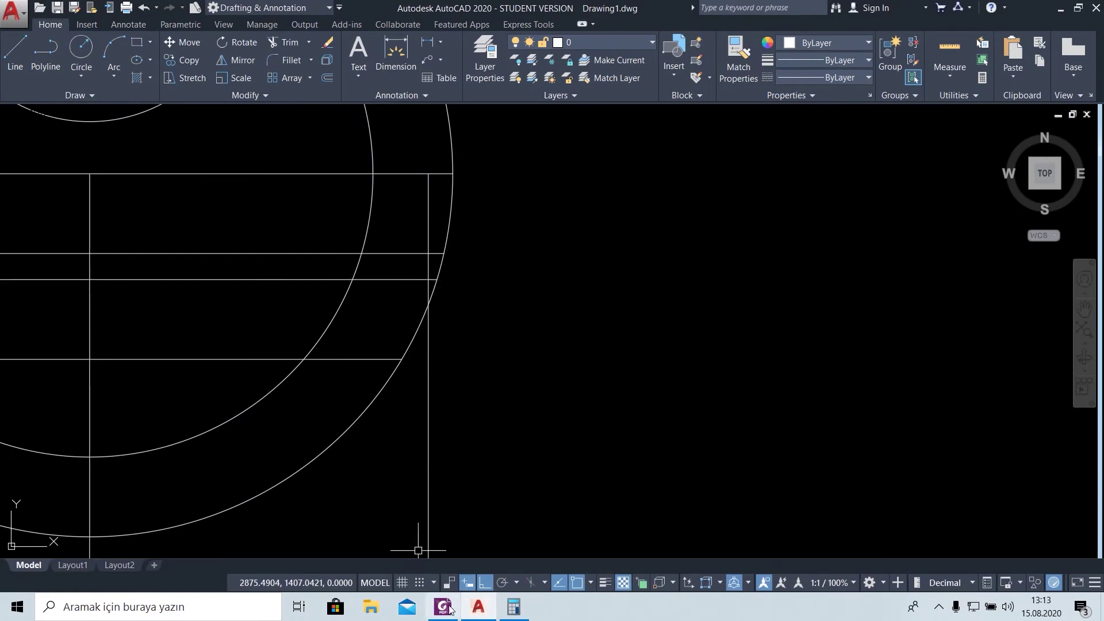
left_click(286, 42)
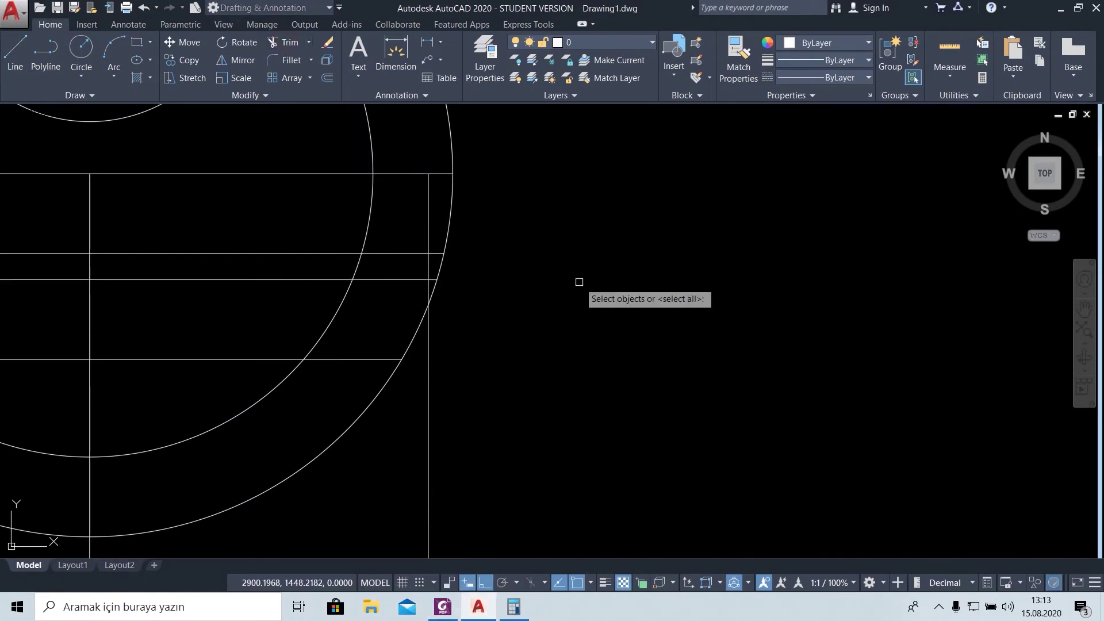
left_click(431, 361)
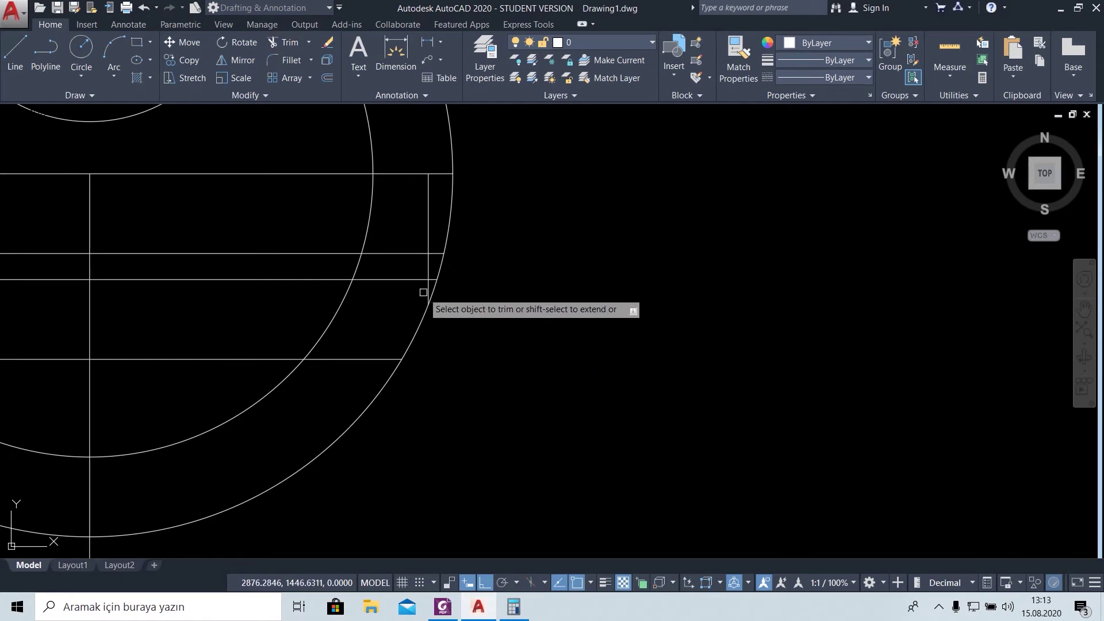
left_click(442, 606)
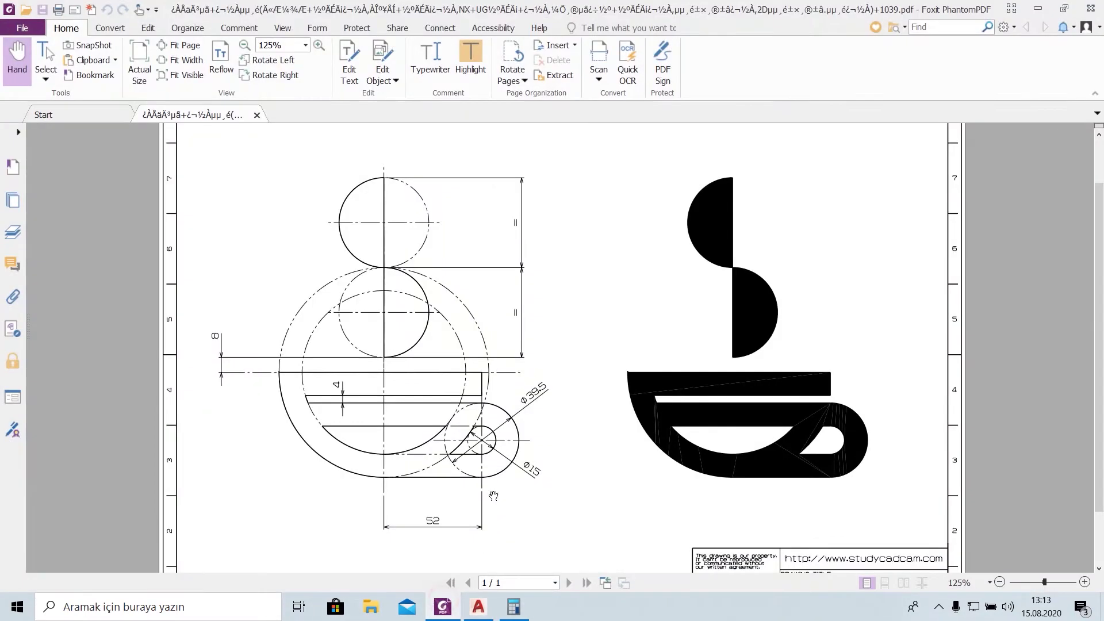
left_click(442, 606)
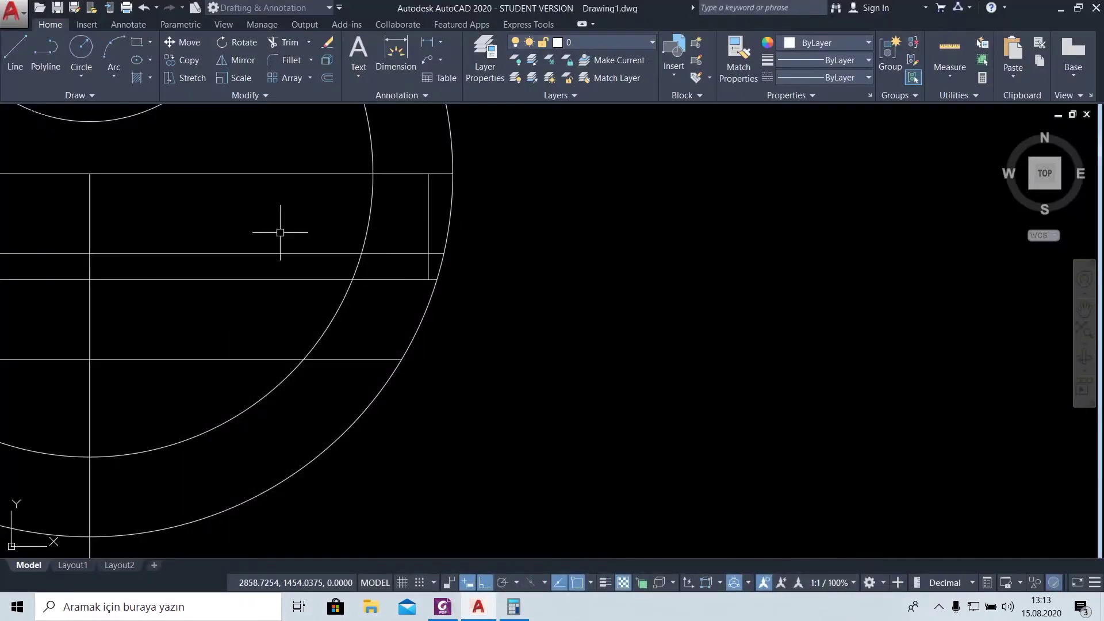
left_click(81, 75)
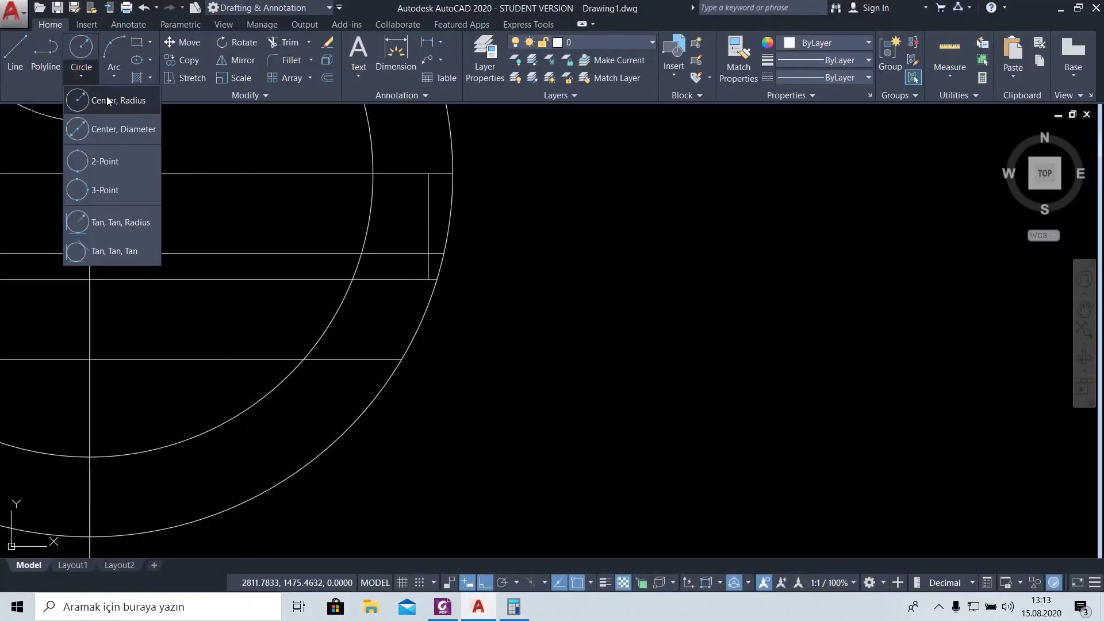
Draw the 39.5 outer handle circle, centre tracked from the cup's rectangle corner
left_click(127, 128)
type("k")
key("Return")
left_click(428, 280)
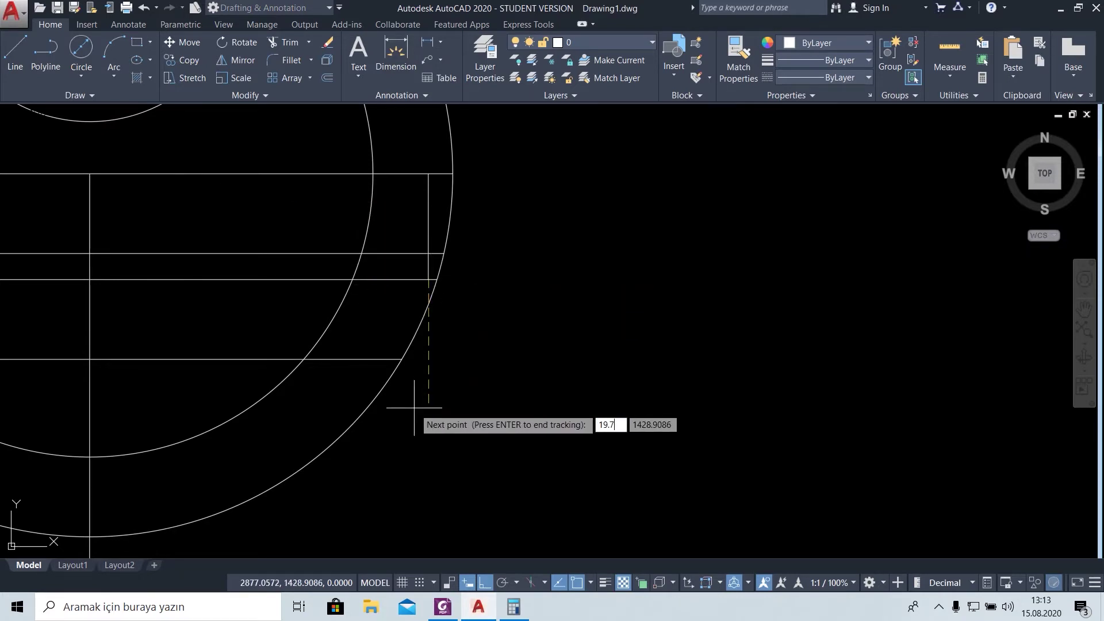
left_click(414, 407)
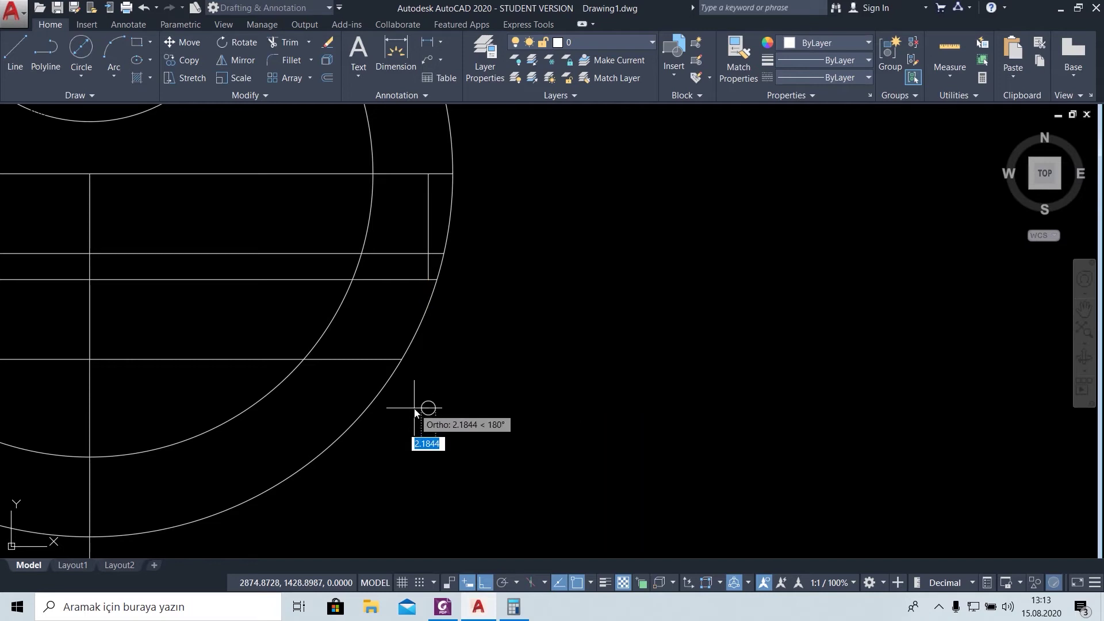
type(".5")
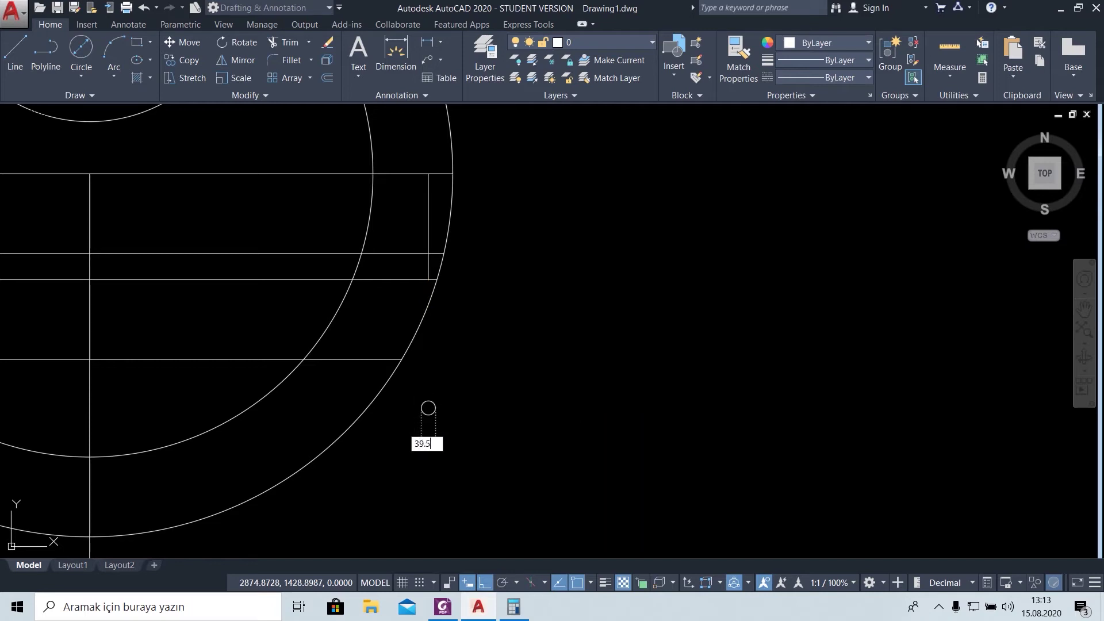
key("Return")
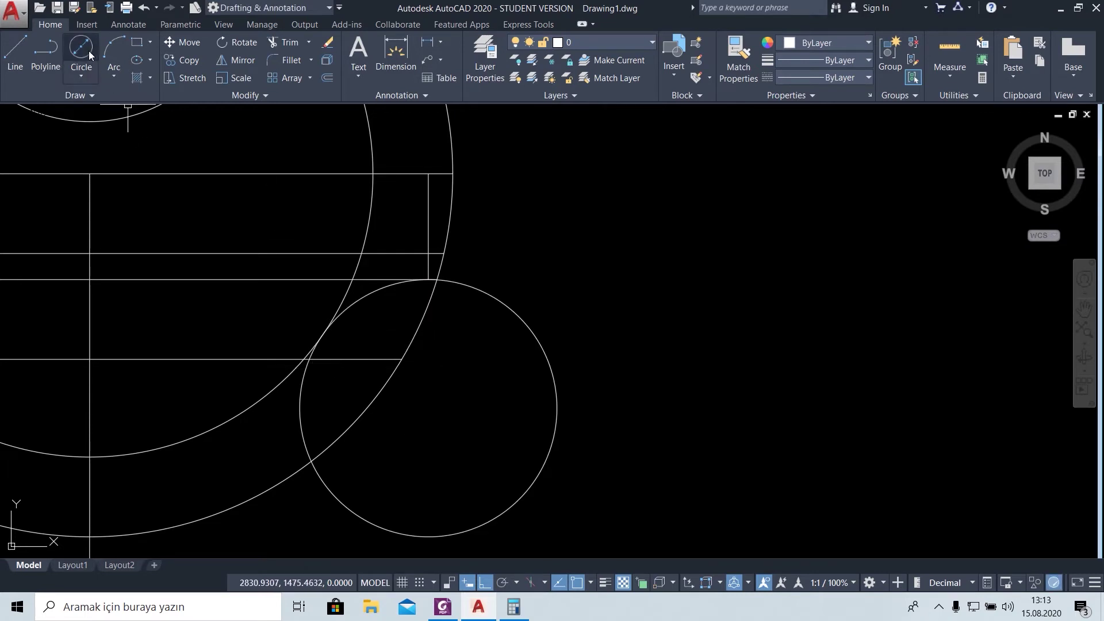
Add a concentric 15 inner handle circle and compare against the reference PDF
key("Return")
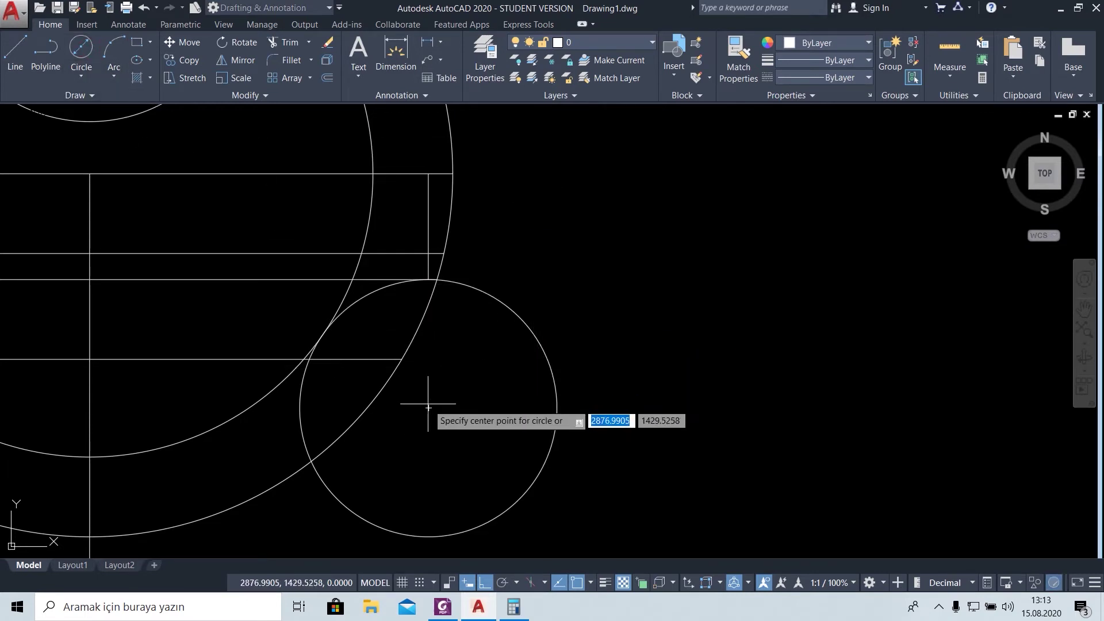
left_click(428, 407)
type("15")
key("Return")
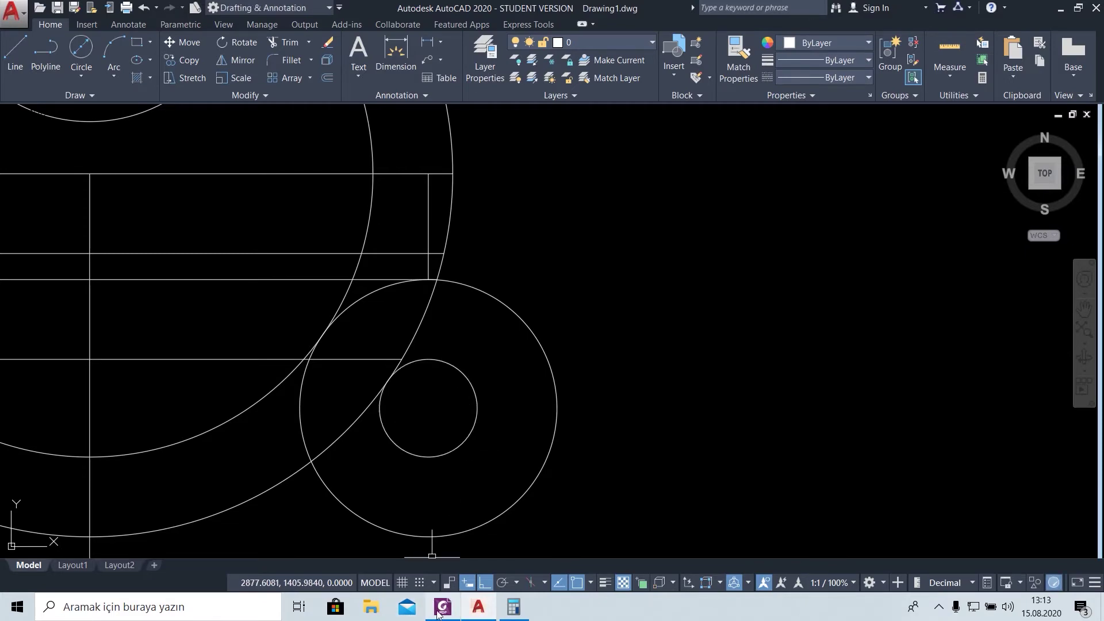
left_click(442, 606)
left_click(438, 610)
scroll(609, 418, "down", 2)
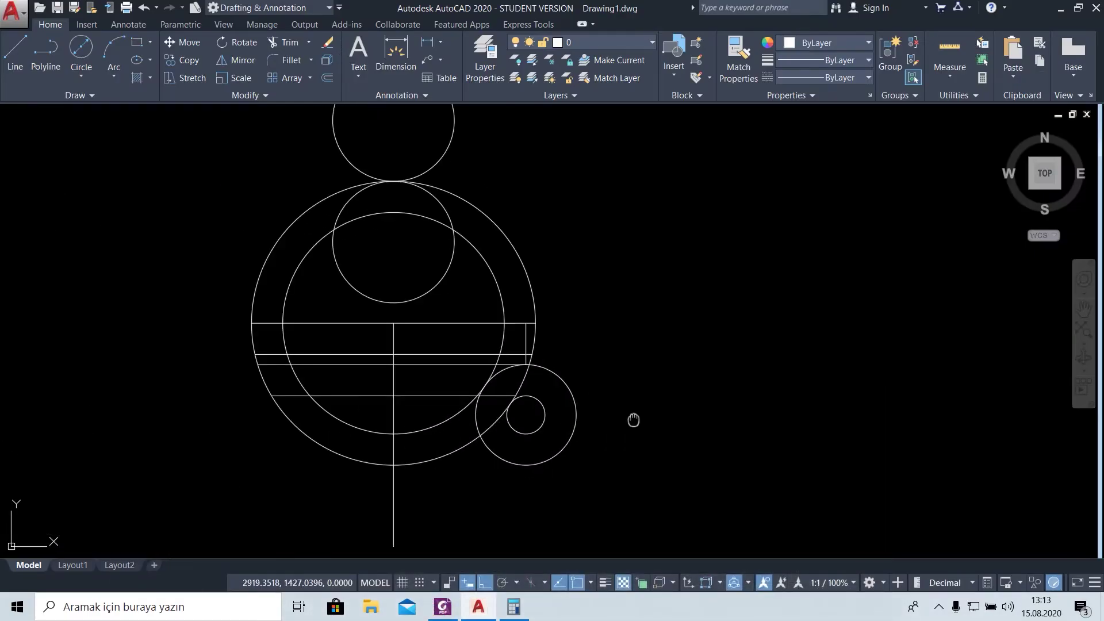
Draw a horizontal line from the large circle's bottom to the handle circle's bottom
left_click(17, 57)
left_click(394, 444)
left_click(527, 444)
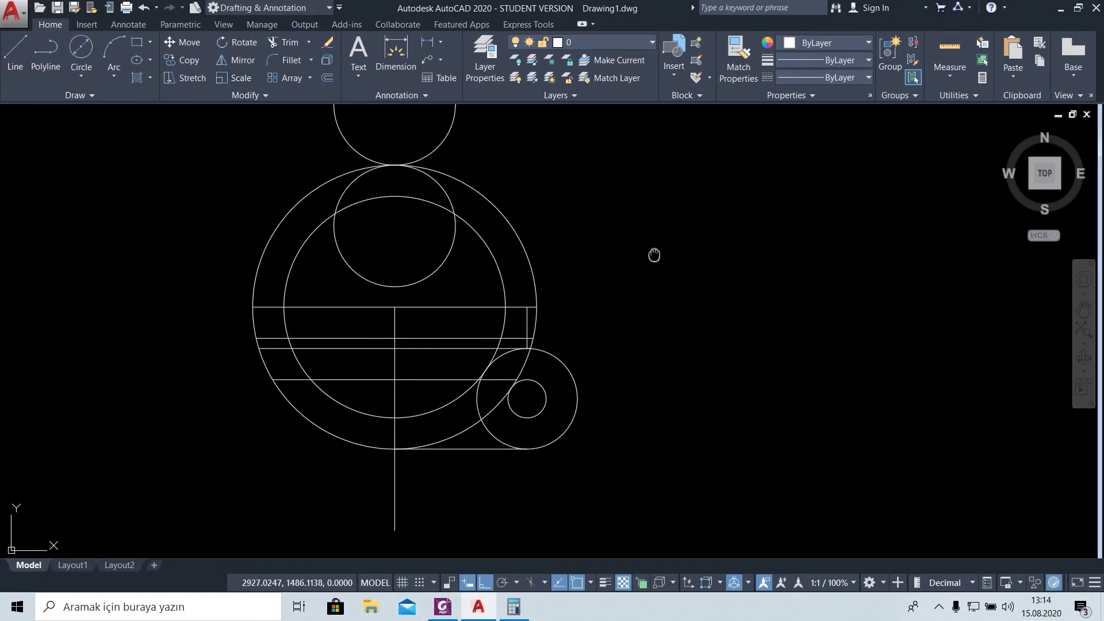
middle_click_drag(652, 254, 592, 365)
left_click(442, 607)
left_click(442, 608)
left_click(442, 608)
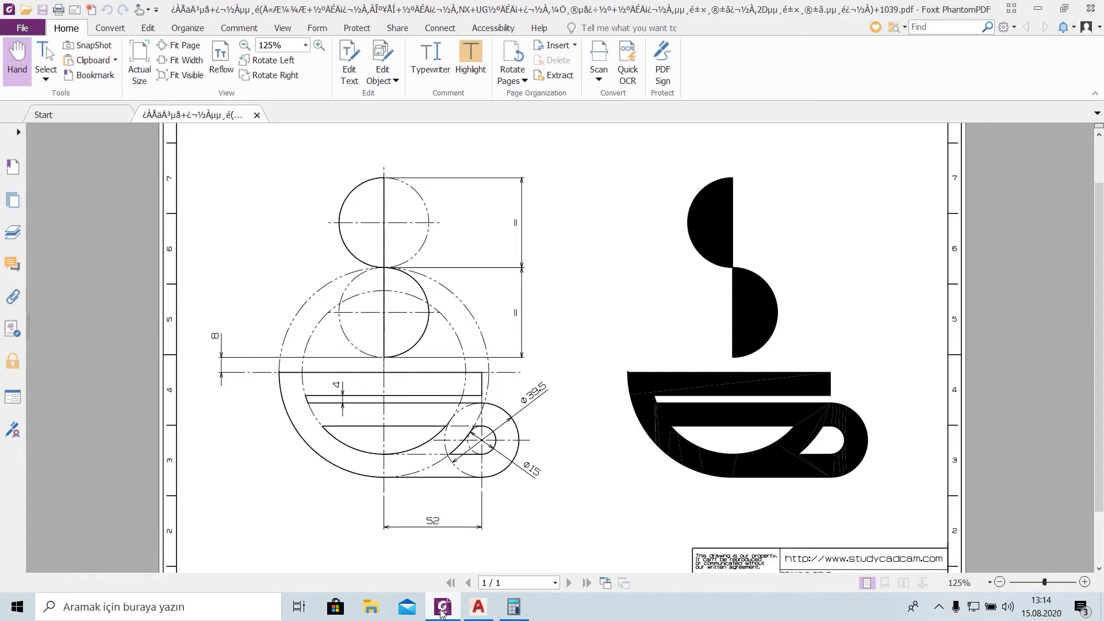
left_click(442, 608)
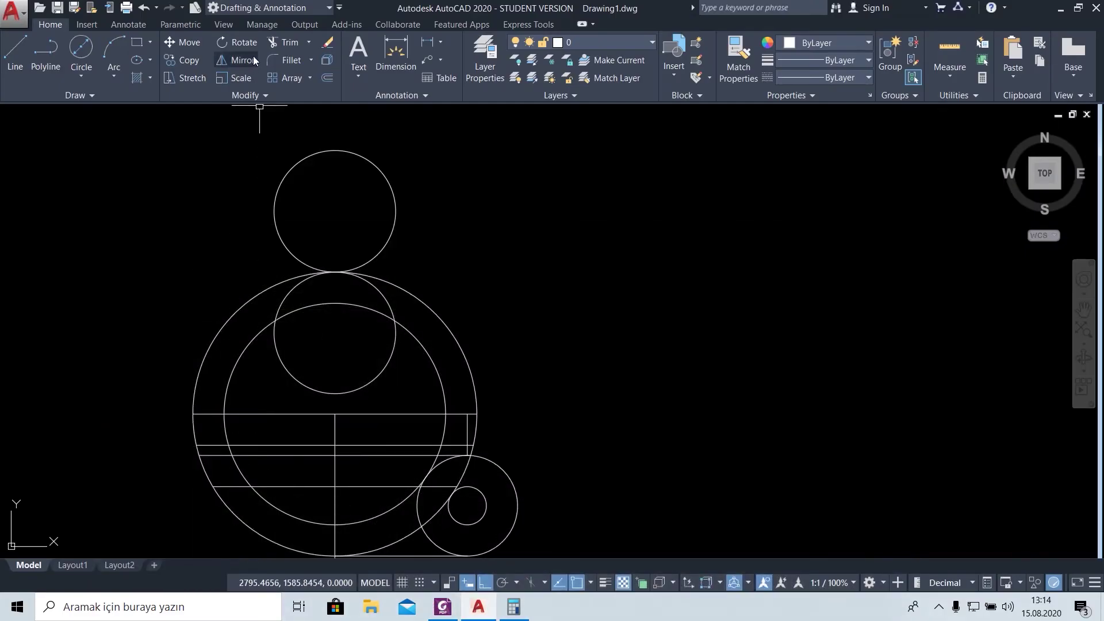
Trim away the upper arcs of the cup's outer and inner circles
left_click(287, 44)
key("Return")
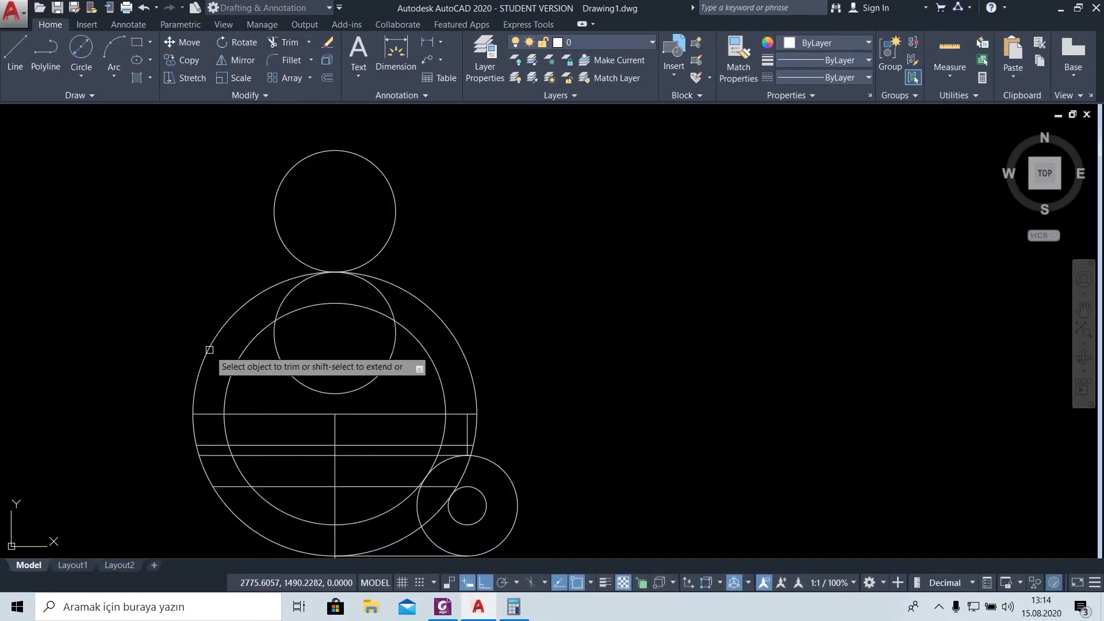
left_click(209, 351)
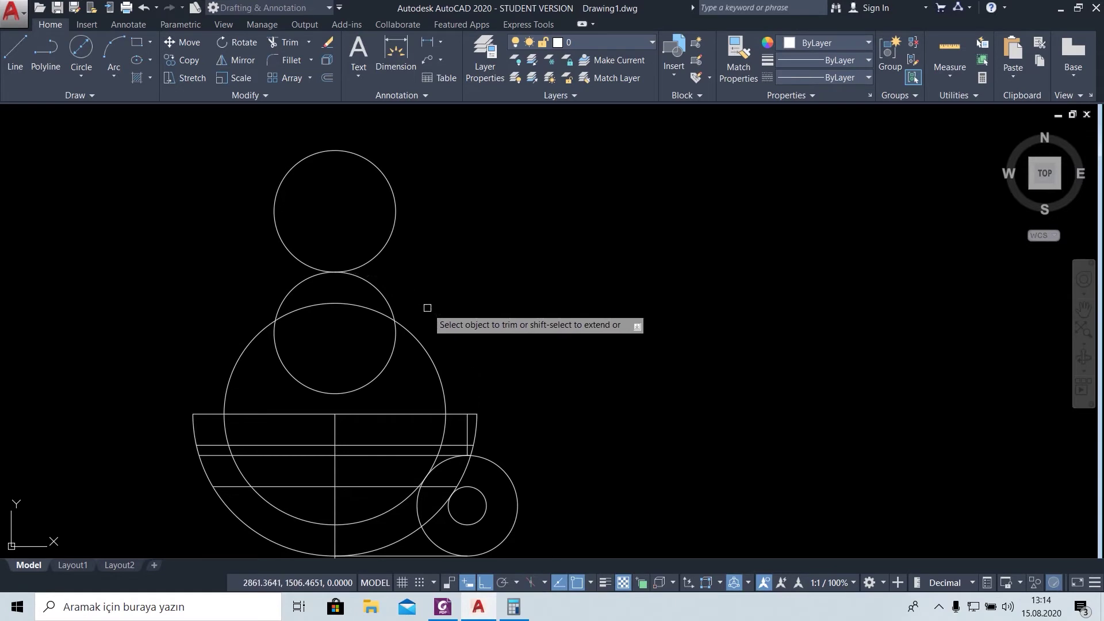
left_click(437, 367)
left_click(346, 304)
left_click(247, 345)
key("Escape")
Draw a vertical line from the upper steam circle's top to the lower circle's bottom
key("l")
key("Return")
left_click(335, 150)
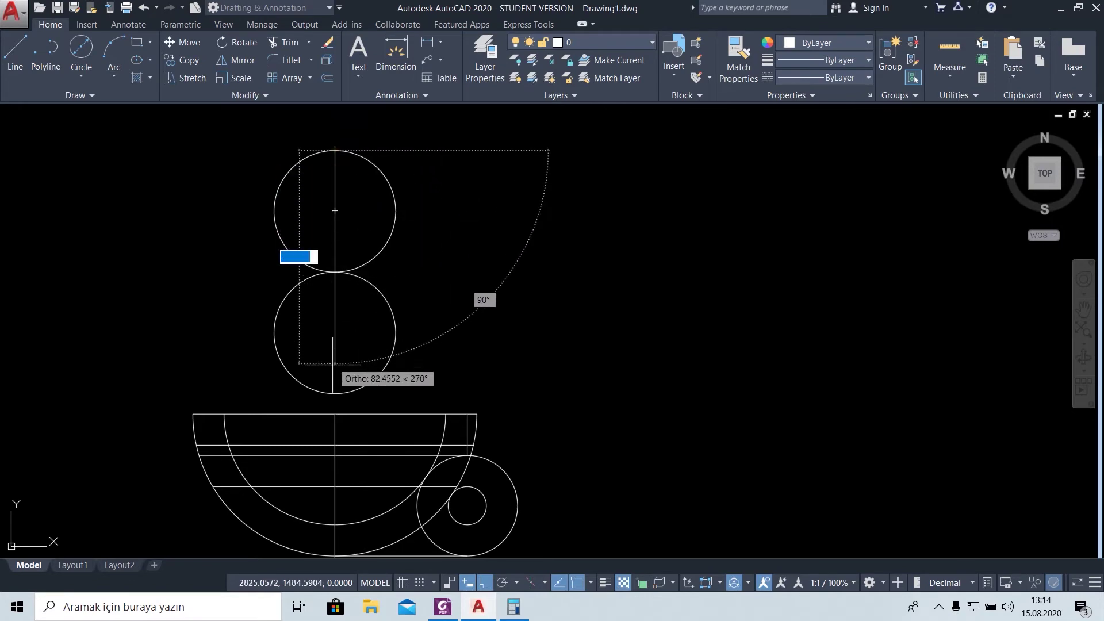
left_click(334, 394)
key("Escape")
left_click(442, 606)
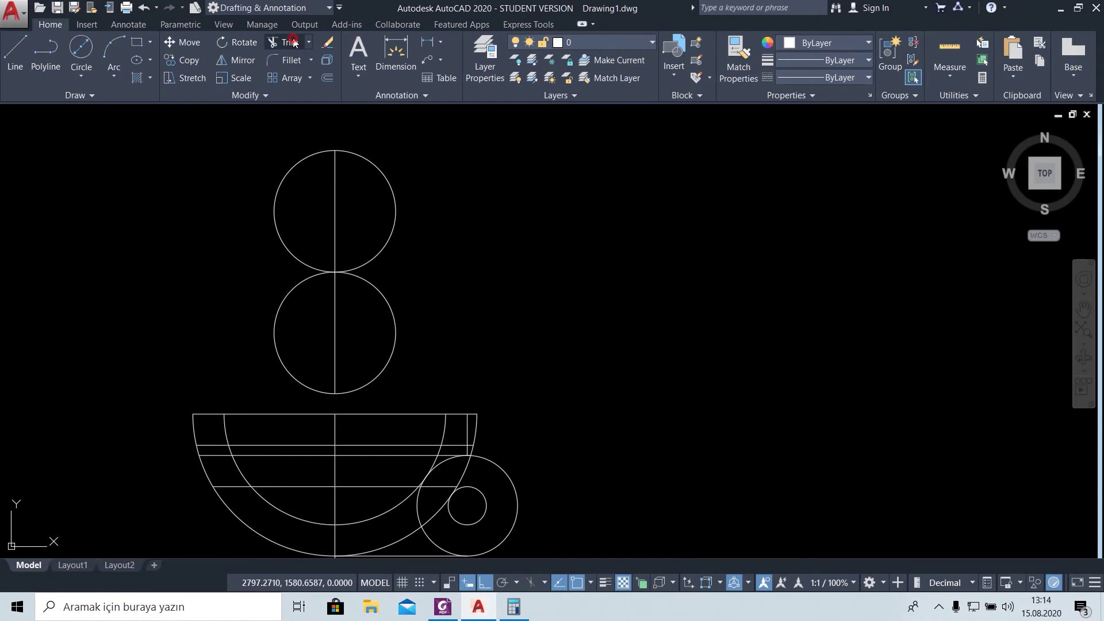
Trim the lower circle's left half and upper circle's right half into an S
left_click(293, 42)
left_click(279, 309)
left_click(387, 234)
key("Escape")
middle_click_drag(419, 239, 439, 179)
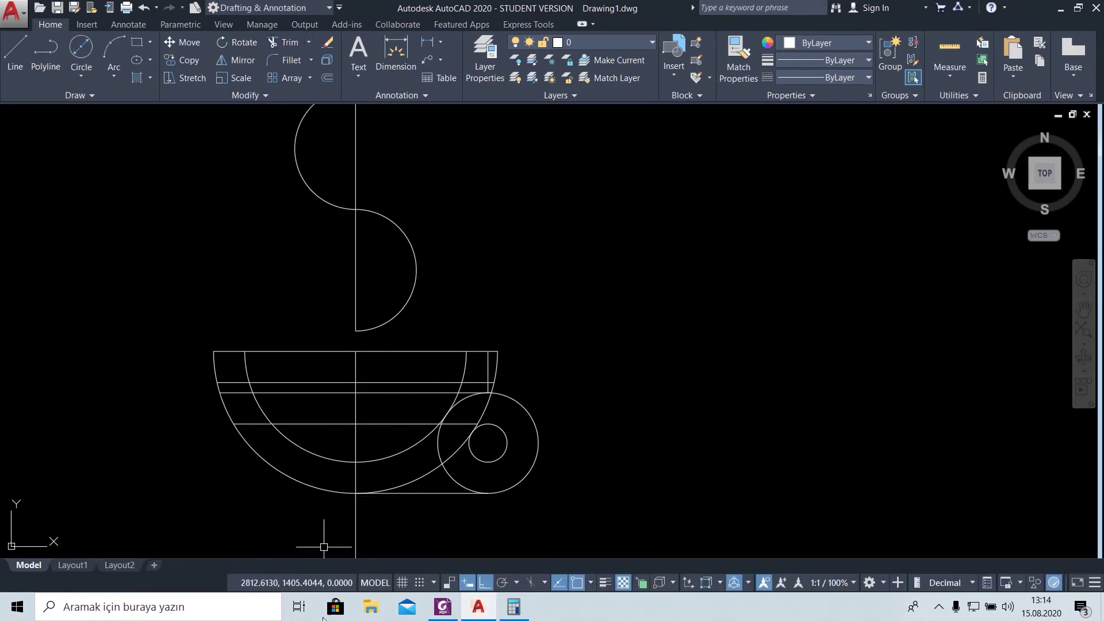
left_click(441, 607)
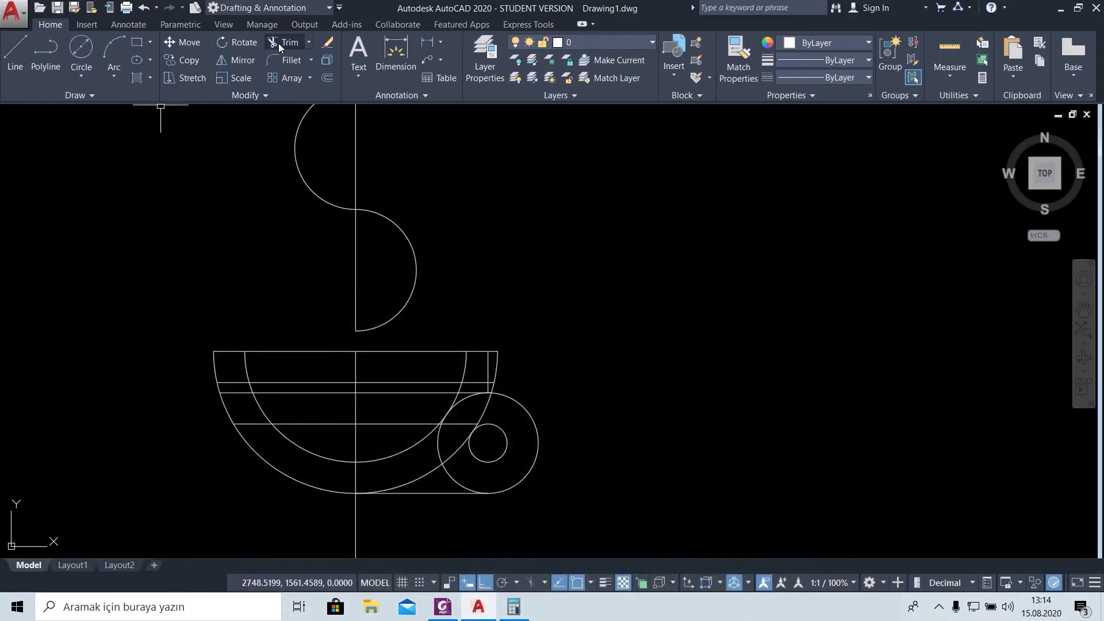
Trim the horizontal line's left end between the outer and inner cup arcs
left_click(279, 46)
scroll(241, 259, "up", 3)
scroll(283, 249, "down", 1)
scroll(328, 286, "down", 1)
left_click(284, 343)
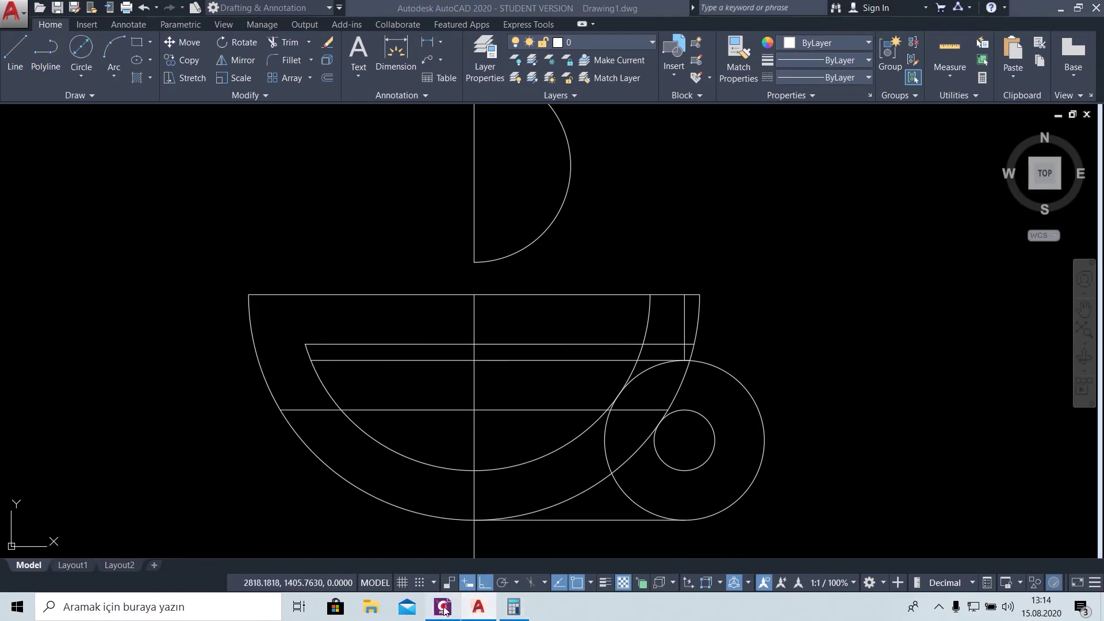
left_click(441, 606)
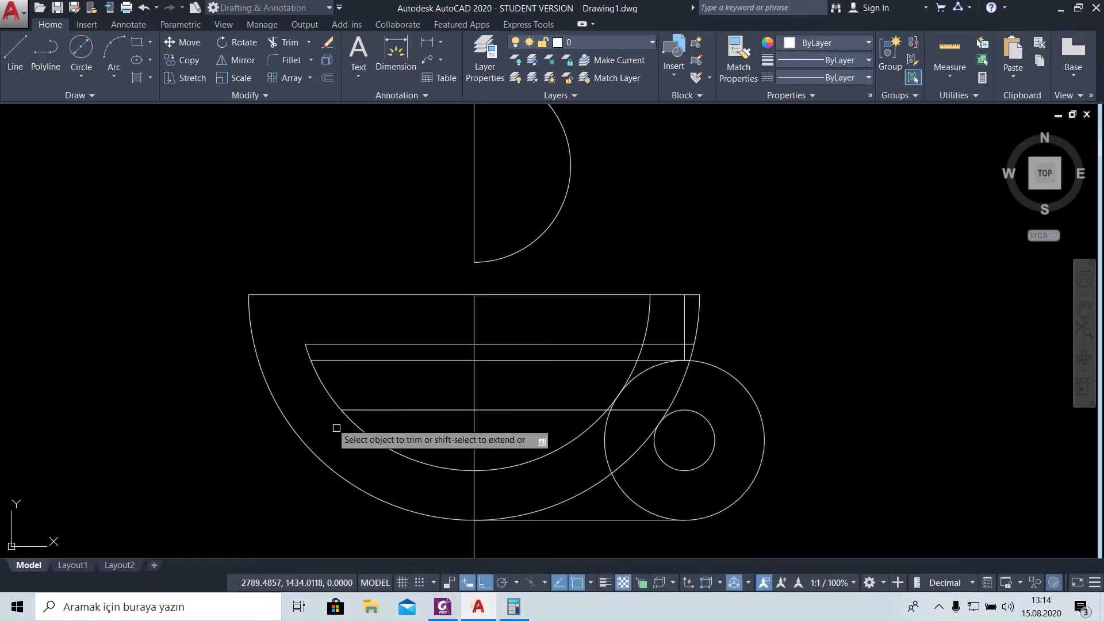
Re-centre the view on the cup and compare it with the reference PDF
scroll(498, 527, "down", 4)
middle_click_drag(499, 527, 471, 454)
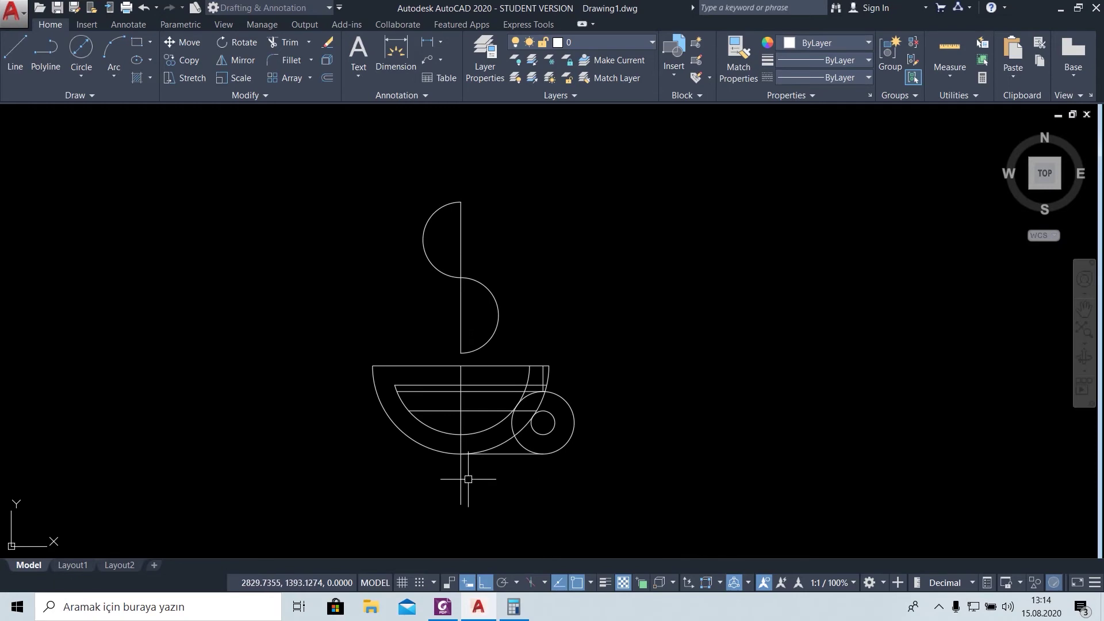
scroll(461, 481, "up", 4)
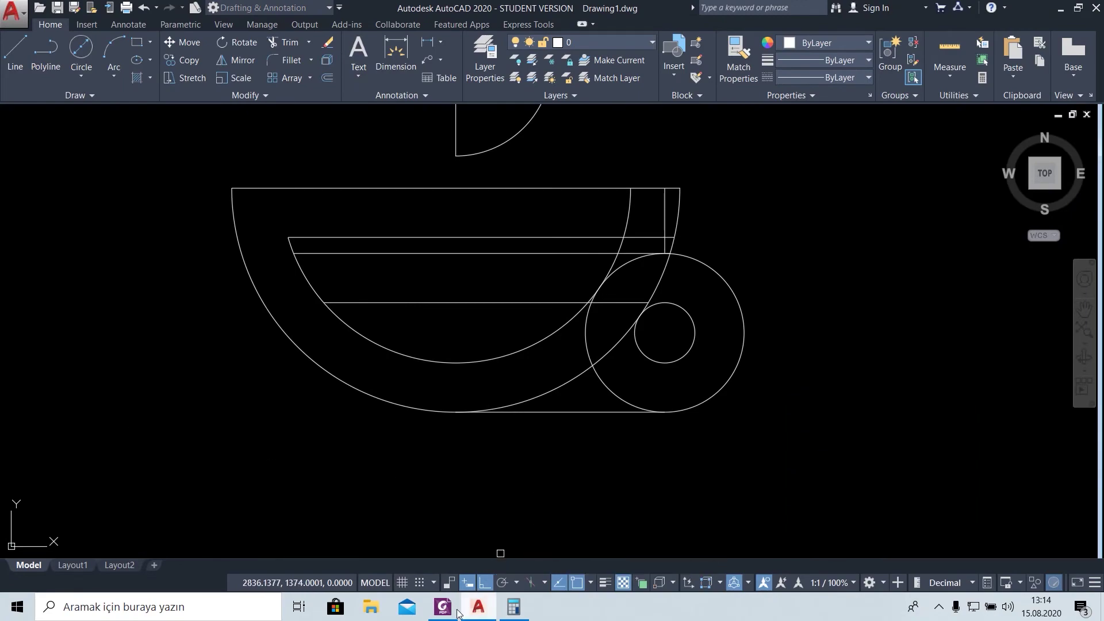
left_click(440, 612)
left_click(440, 613)
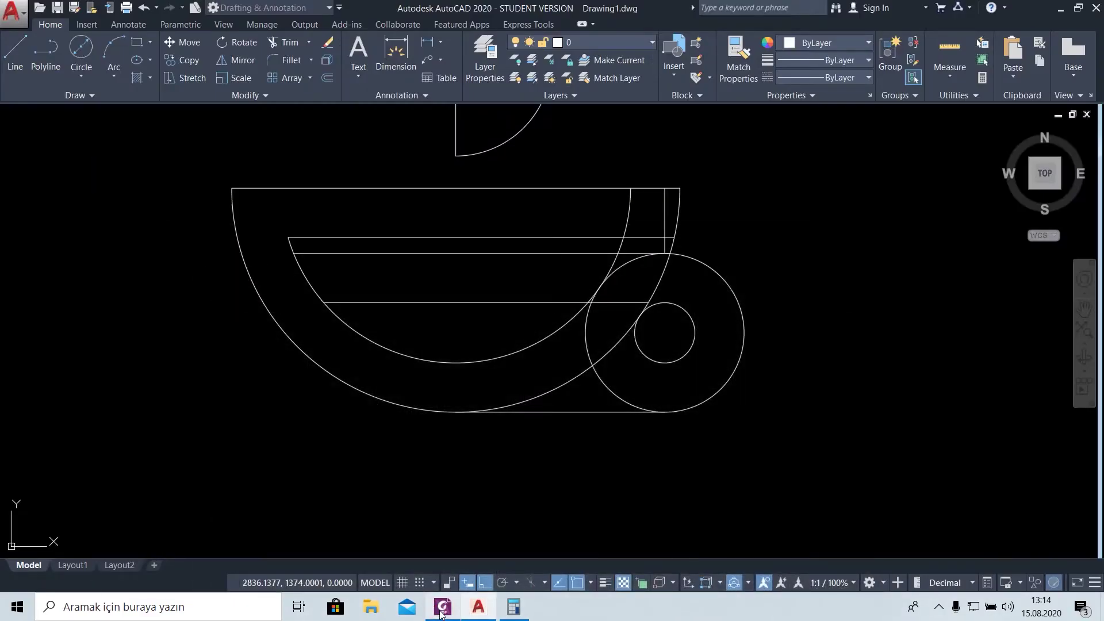
left_click(441, 613)
left_click(441, 613)
left_click(441, 612)
Draw a horizontal line leftward from the small handle circle's bottom toward the cup
left_click(440, 613)
left_click(440, 612)
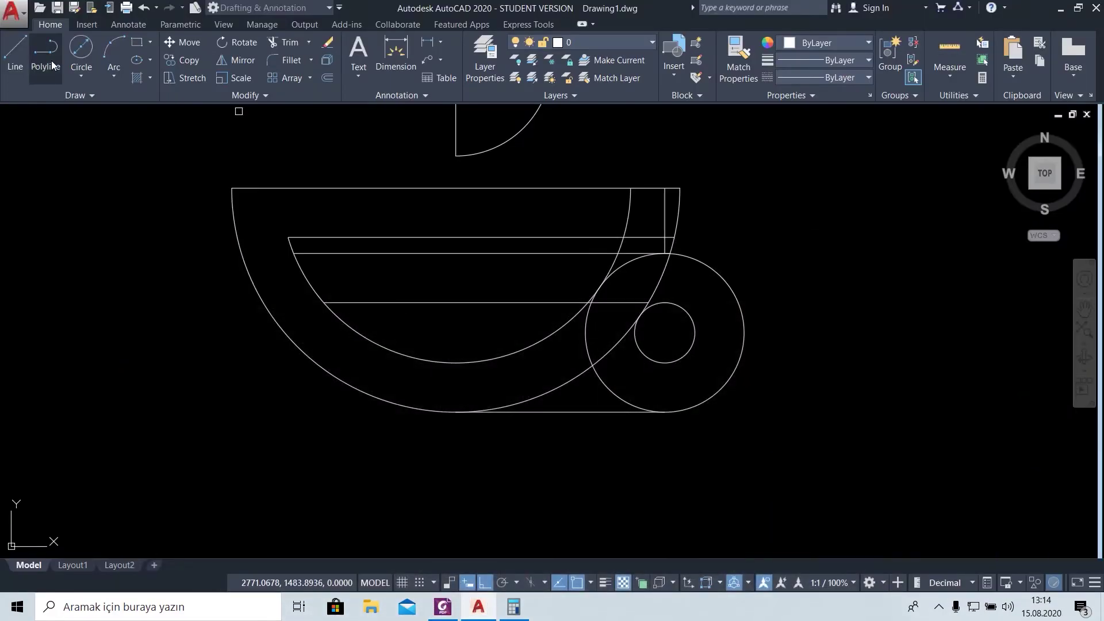
left_click(665, 362)
left_click(557, 362)
key("Return")
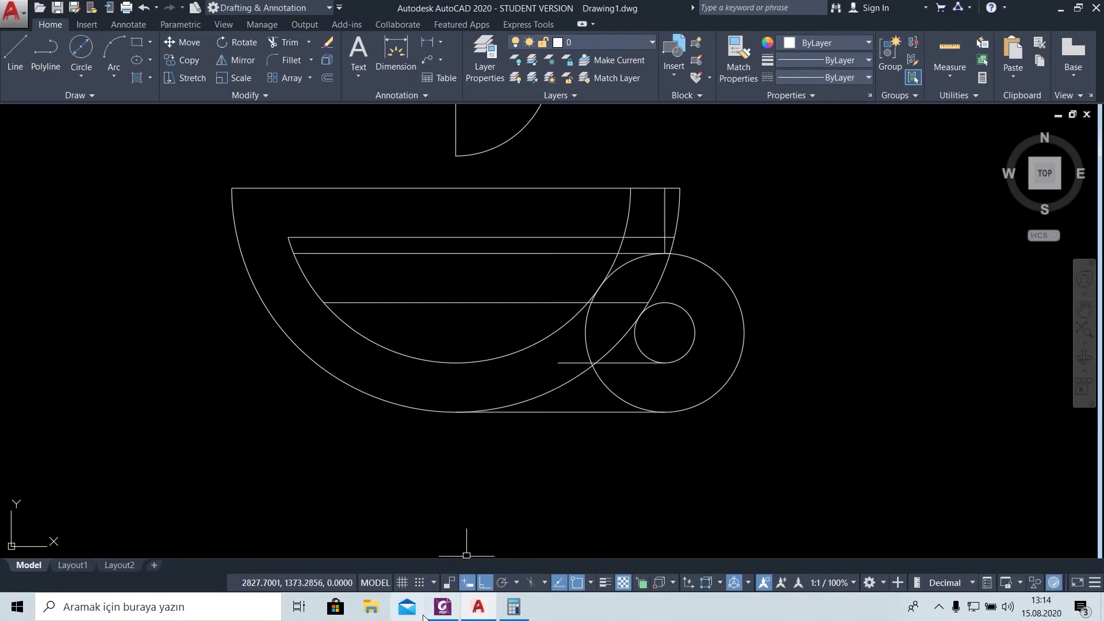
left_click(442, 609)
left_click(443, 610)
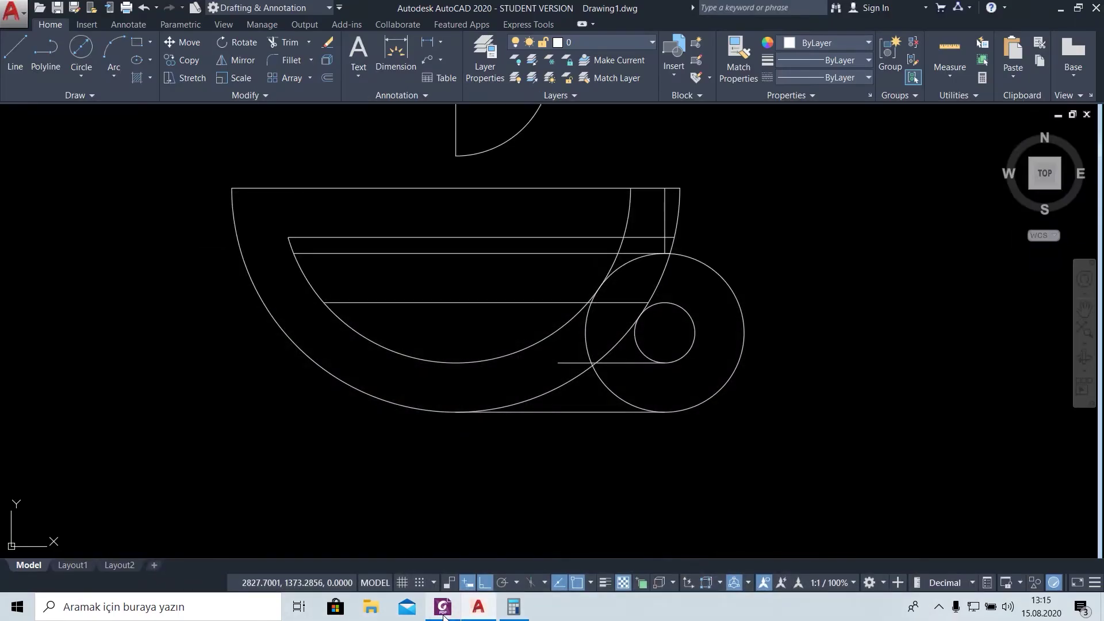
left_click(443, 610)
scroll(690, 350, "up", 4)
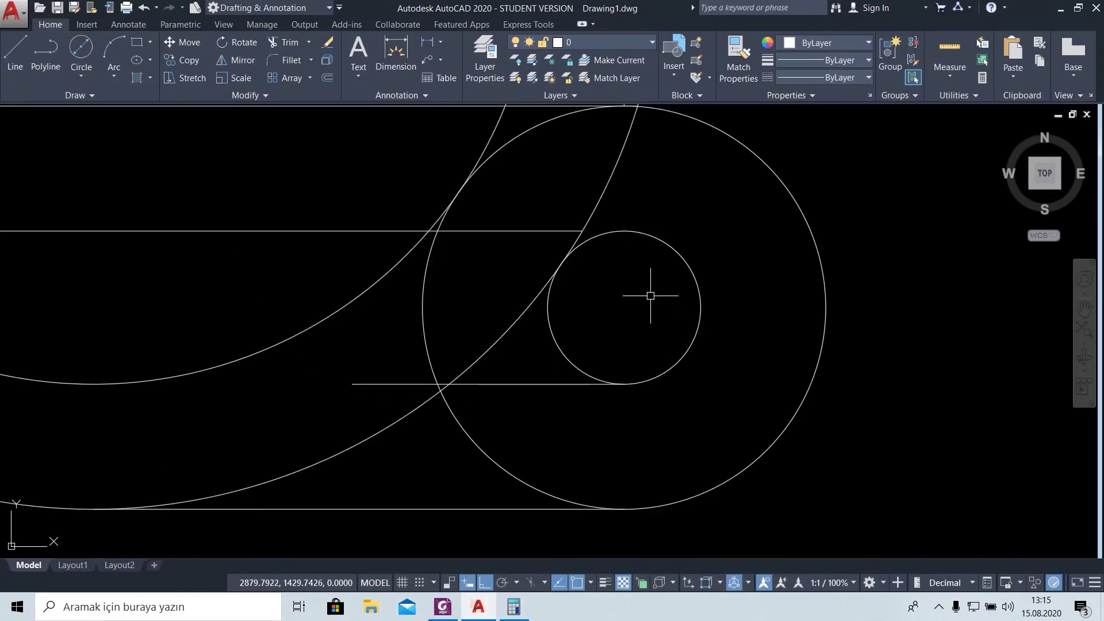
Grip-stretch the upper horizontal line's right end to the small circle's top
left_click(549, 230)
left_click(582, 230)
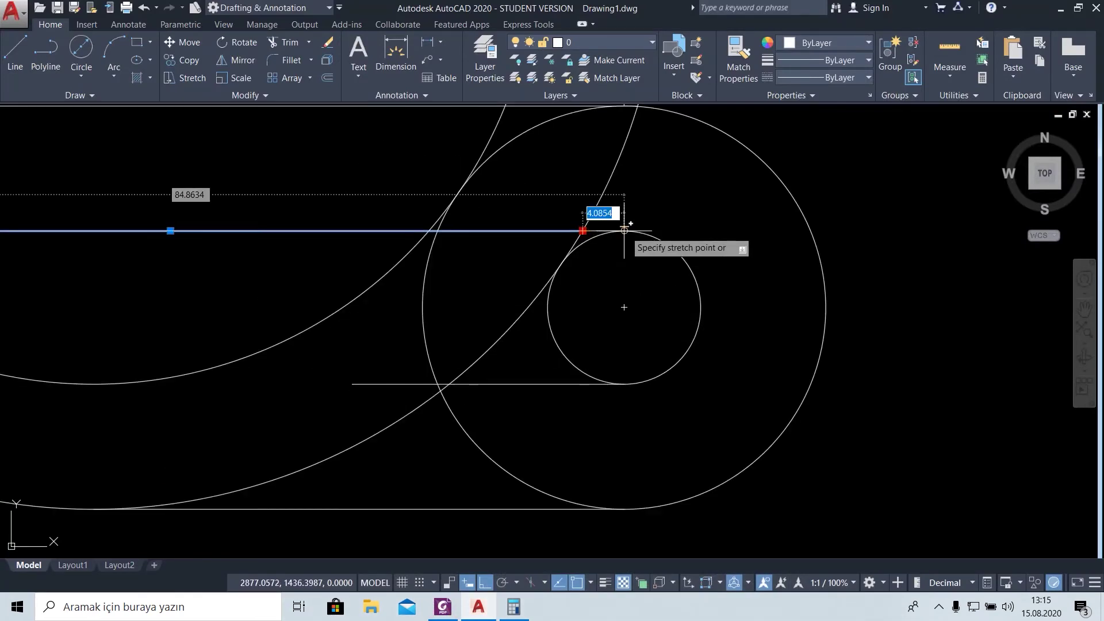
left_click(751, 247)
left_click(294, 45)
scroll(627, 305, "down", 2)
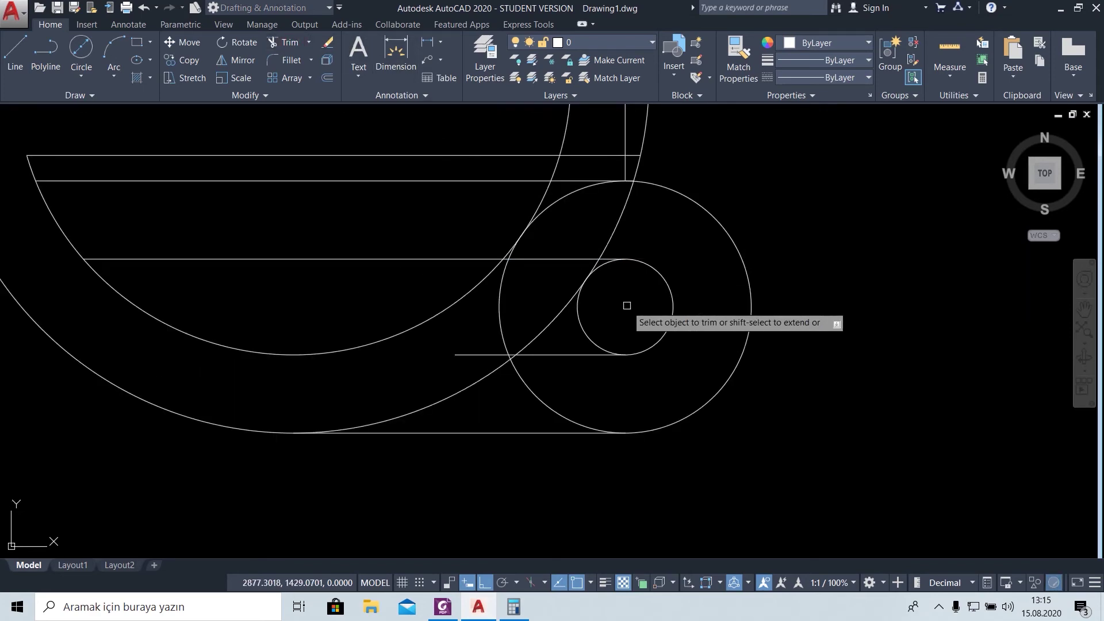
Trim the overhanging line stub and arc tip above the cup's inner bowl
scroll(626, 305, "down", 1)
left_click(443, 606)
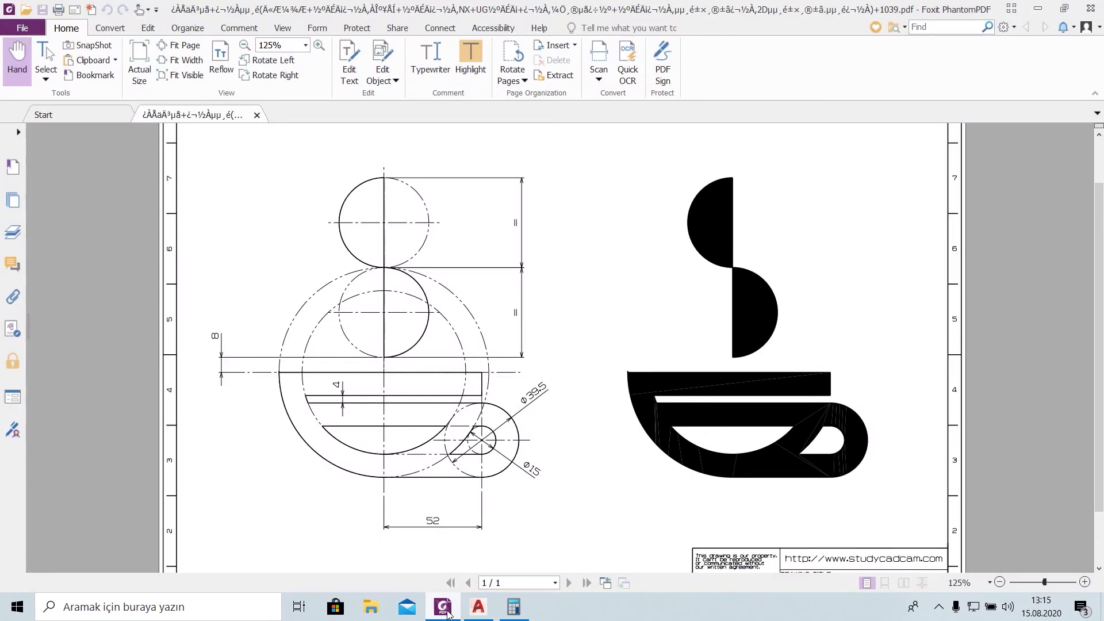
left_click(443, 608)
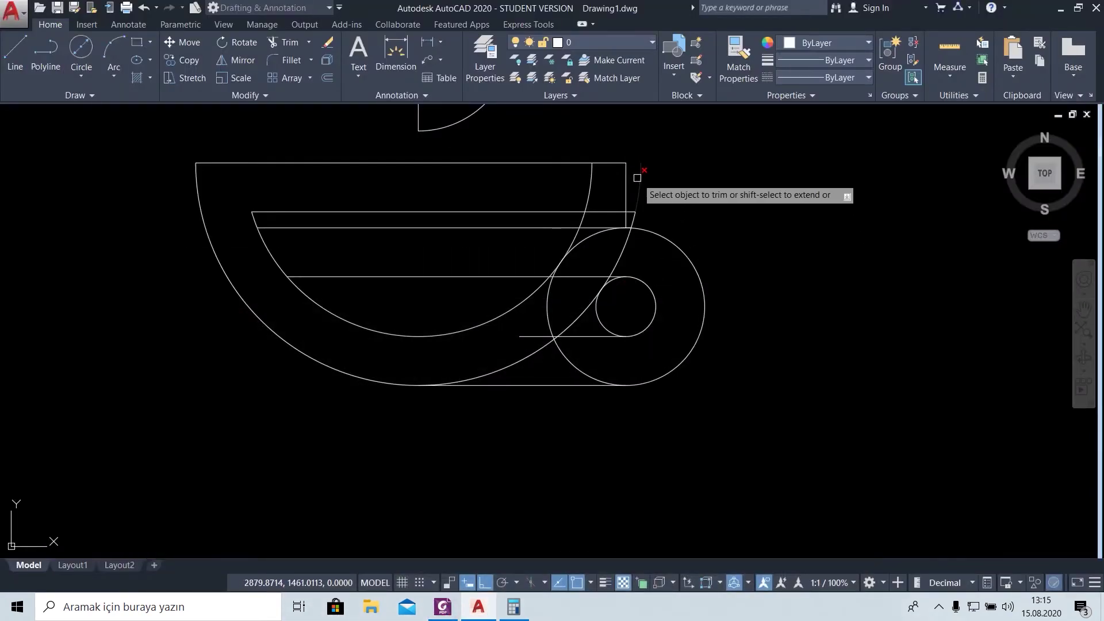
left_click(627, 218)
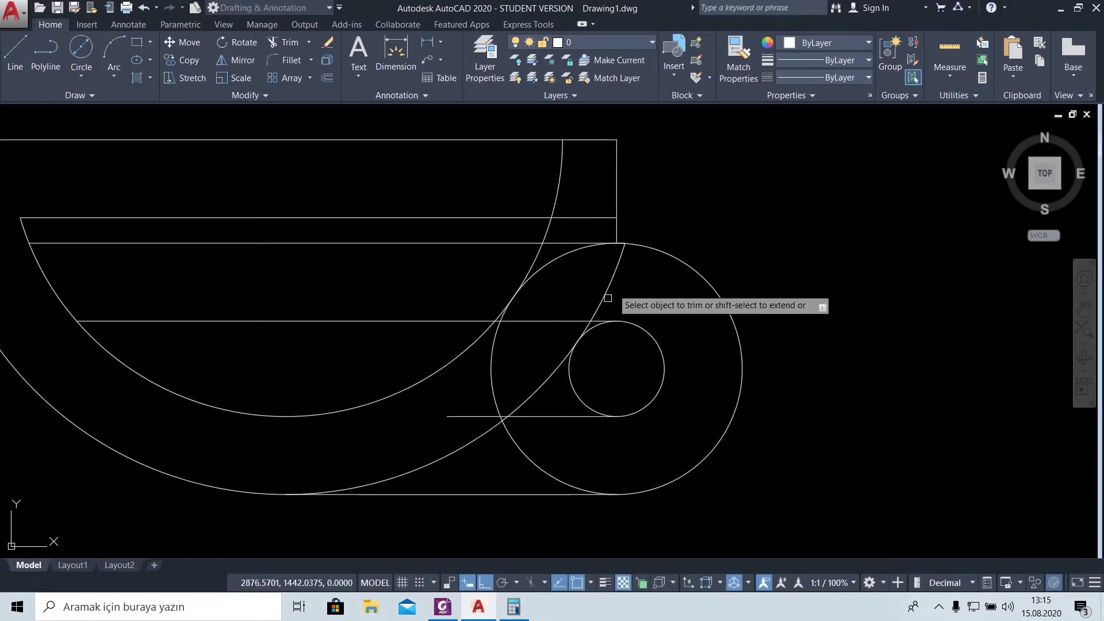
left_click(442, 607)
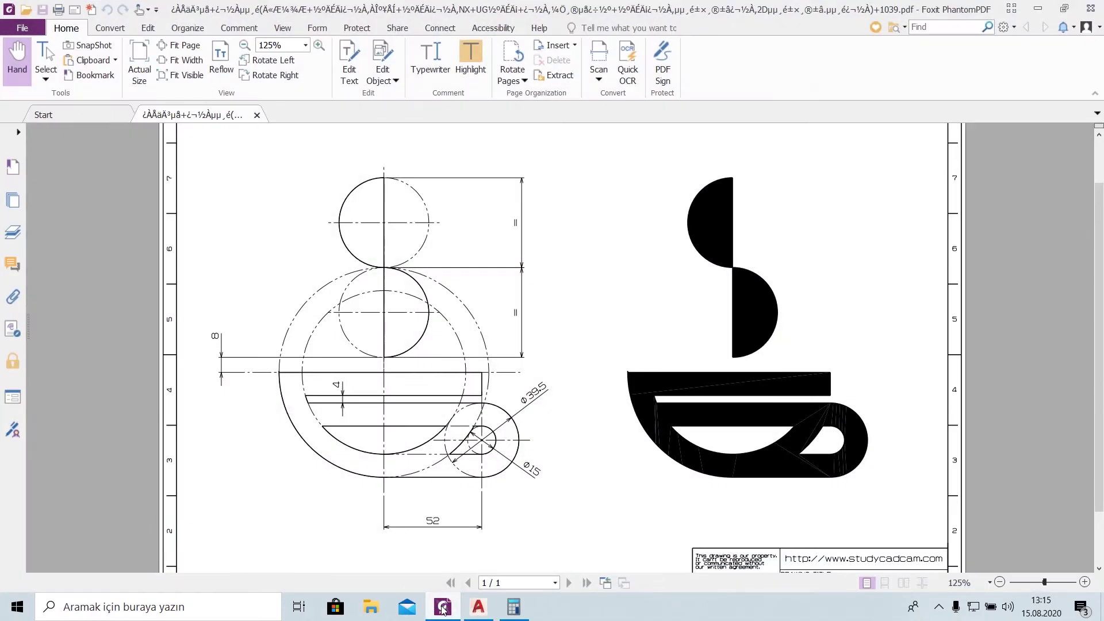
left_click(443, 608)
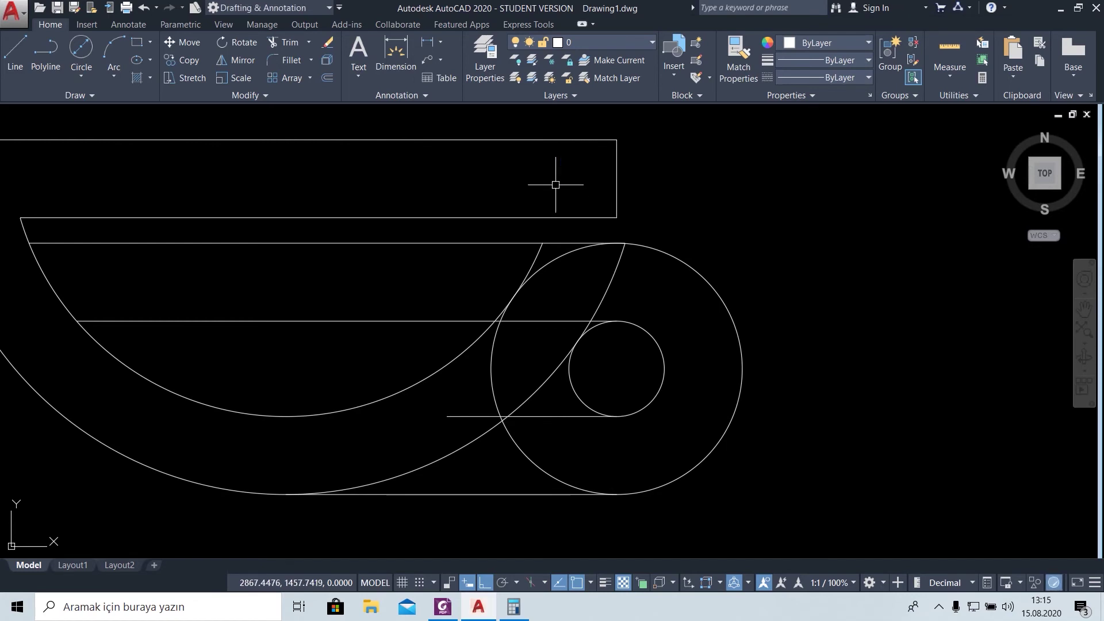
Trim the leftover upper-left arc piece near the handle after checking the reference
scroll(555, 184, "down", 6)
scroll(490, 229, "up", 3)
scroll(494, 283, "up", 1)
middle_click_drag(471, 362, 471, 392)
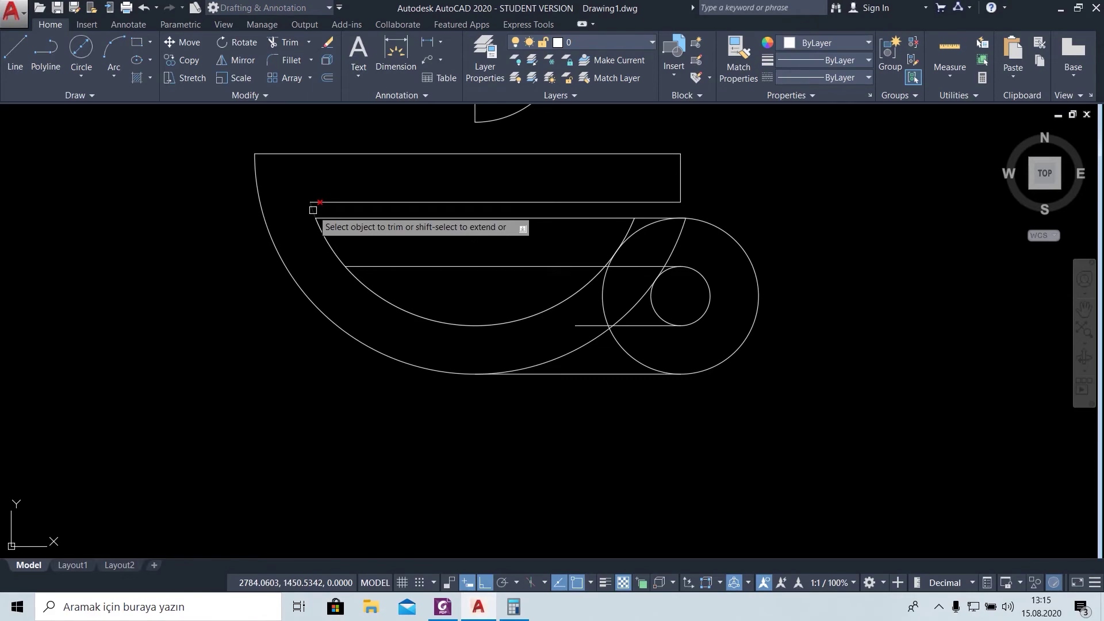
left_click(443, 607)
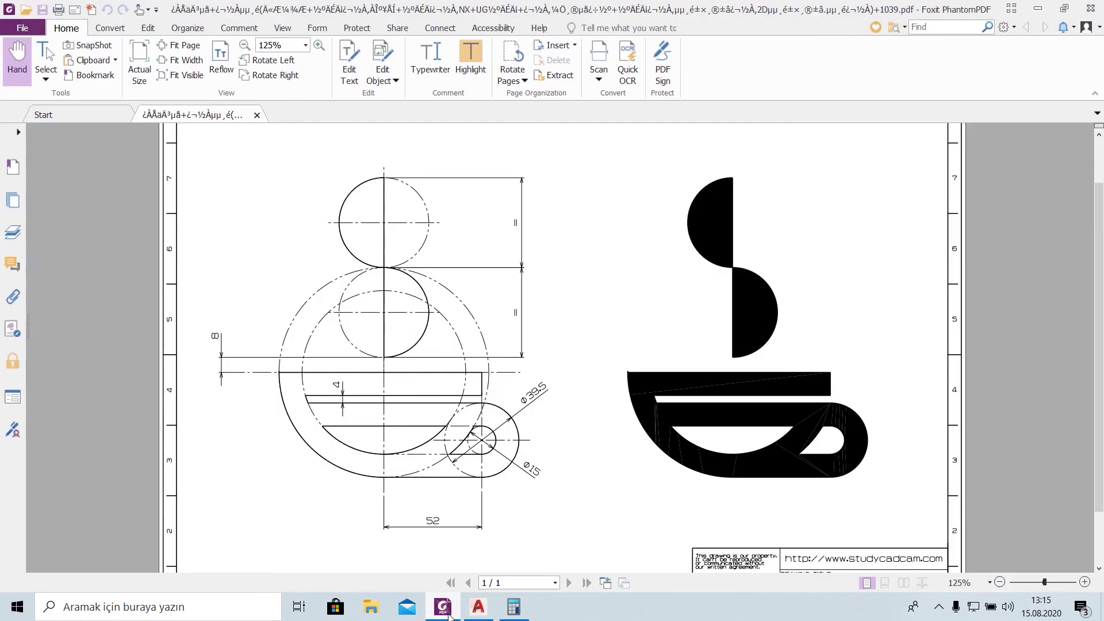
left_click(449, 613)
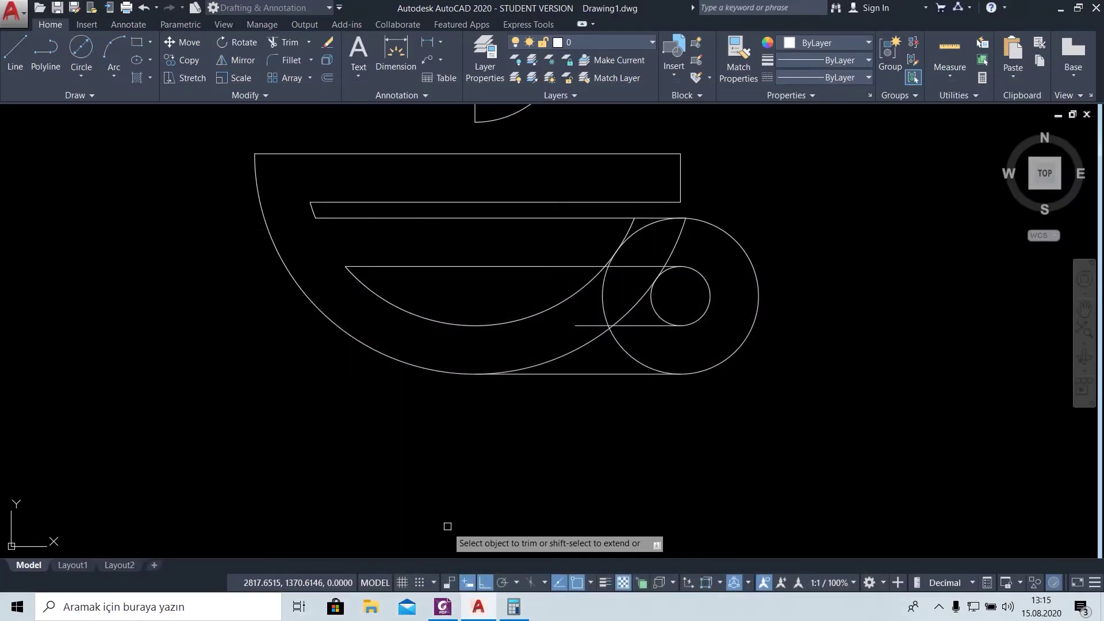
left_click(443, 606)
left_click(443, 607)
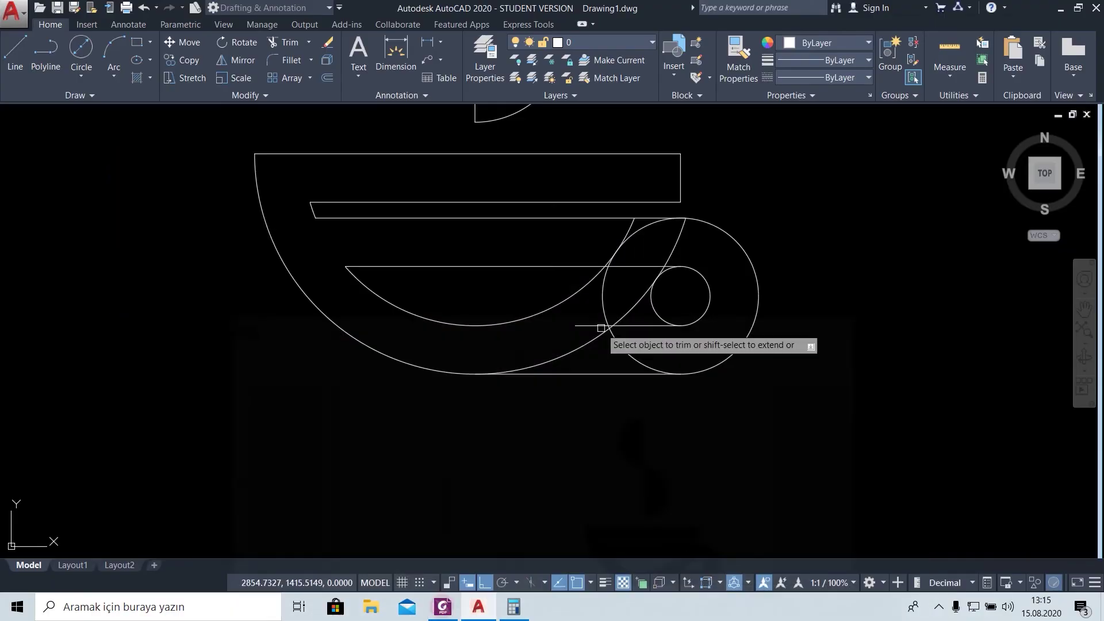
left_click(615, 246)
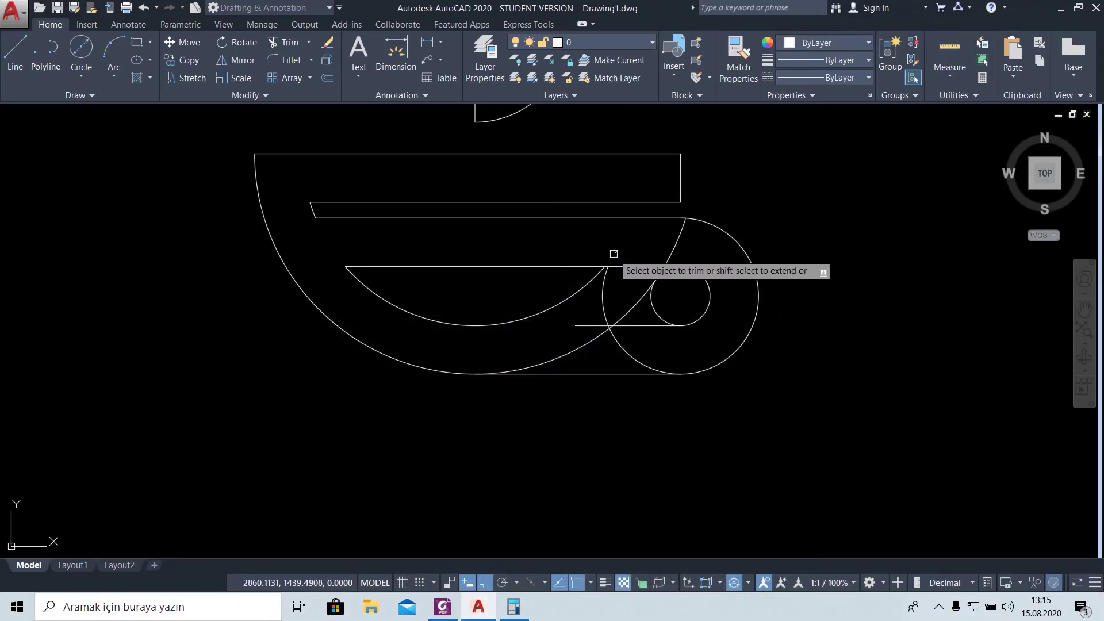
key("Escape")
Inspect the inner arc near the handle and compare it with the reference PDF
left_click(613, 253)
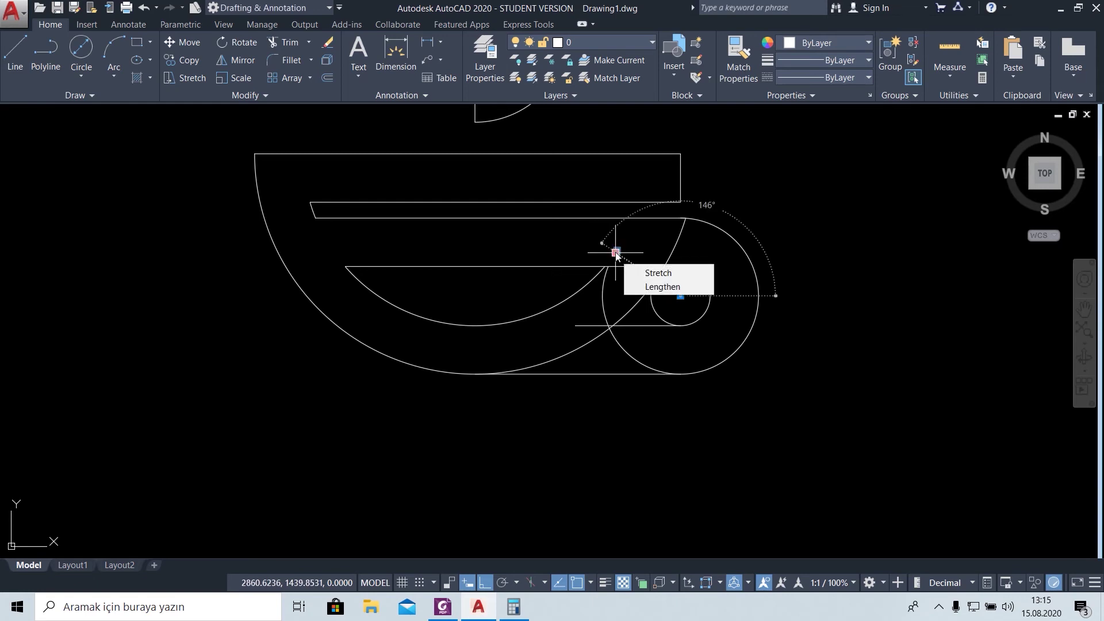
key("Escape")
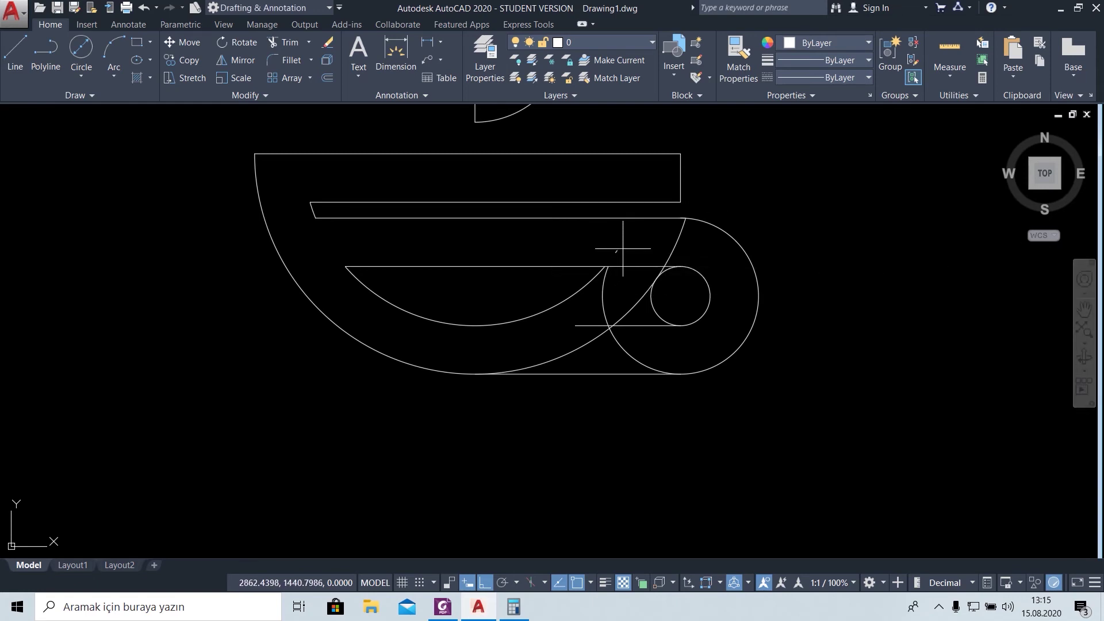
left_click(615, 252)
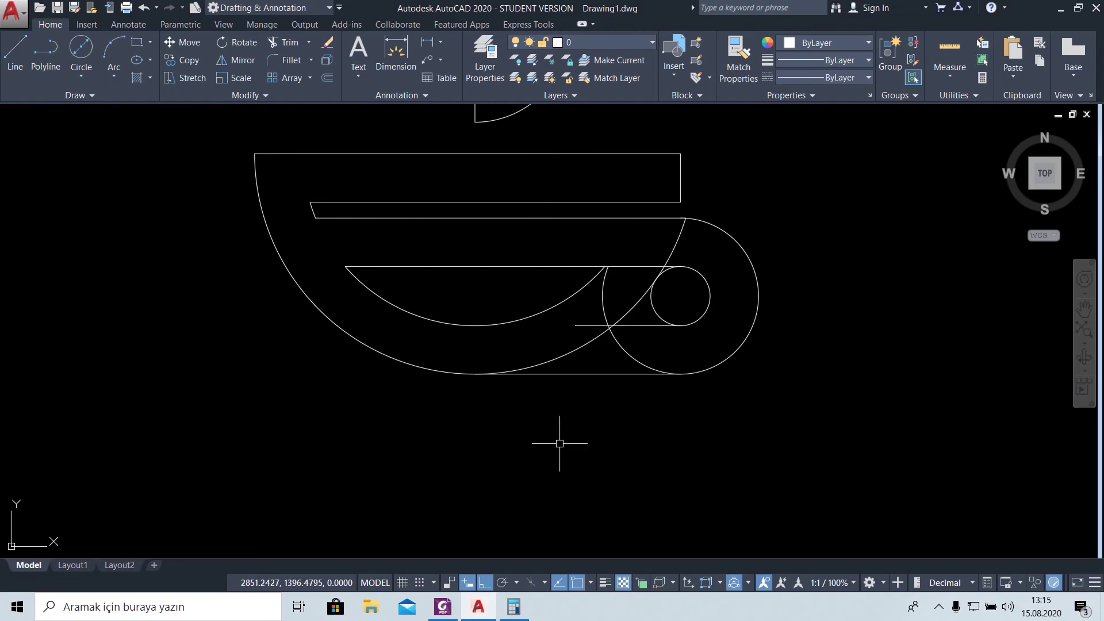
left_click(457, 614)
left_click(457, 614)
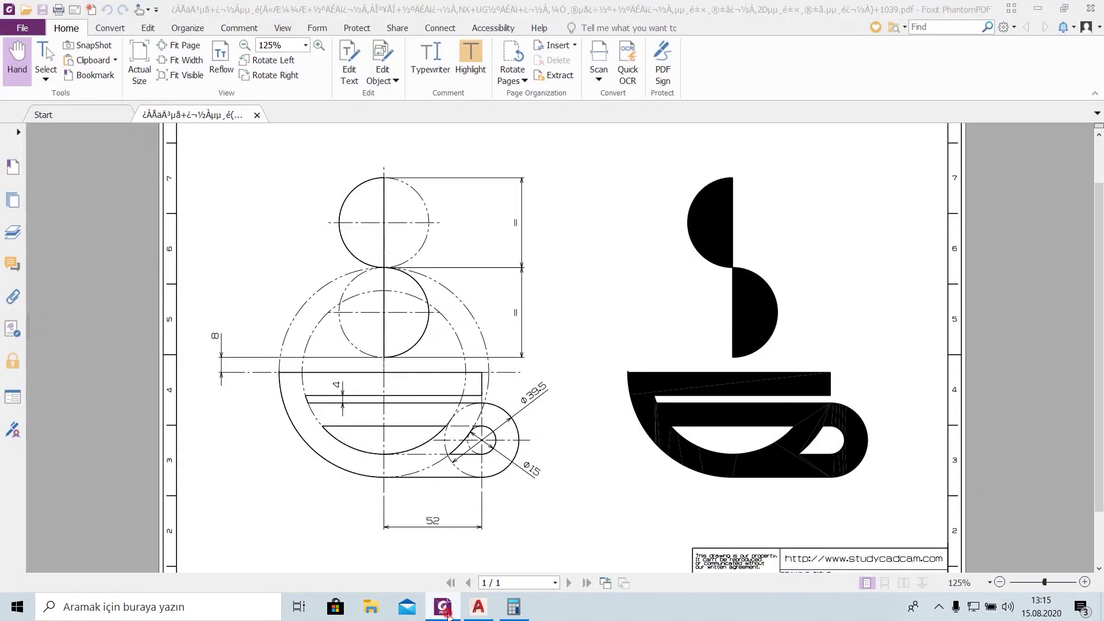
left_click(285, 42)
key("Return")
scroll(636, 355, "up", 2)
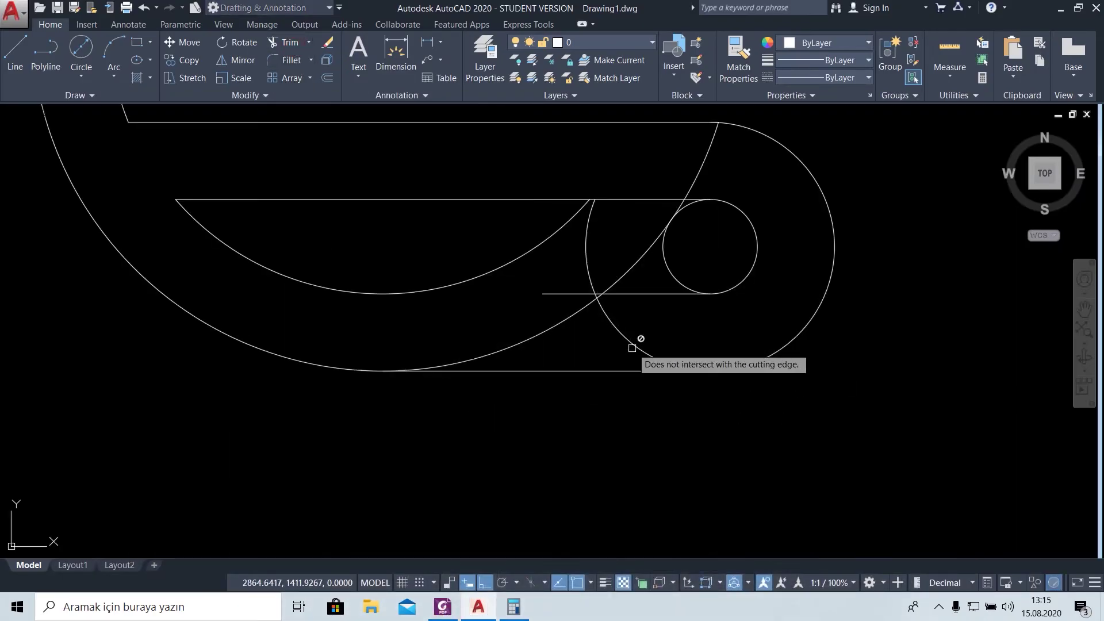
Trim off the stray horizontal line piece at the handle
left_click(476, 609)
left_click(442, 610)
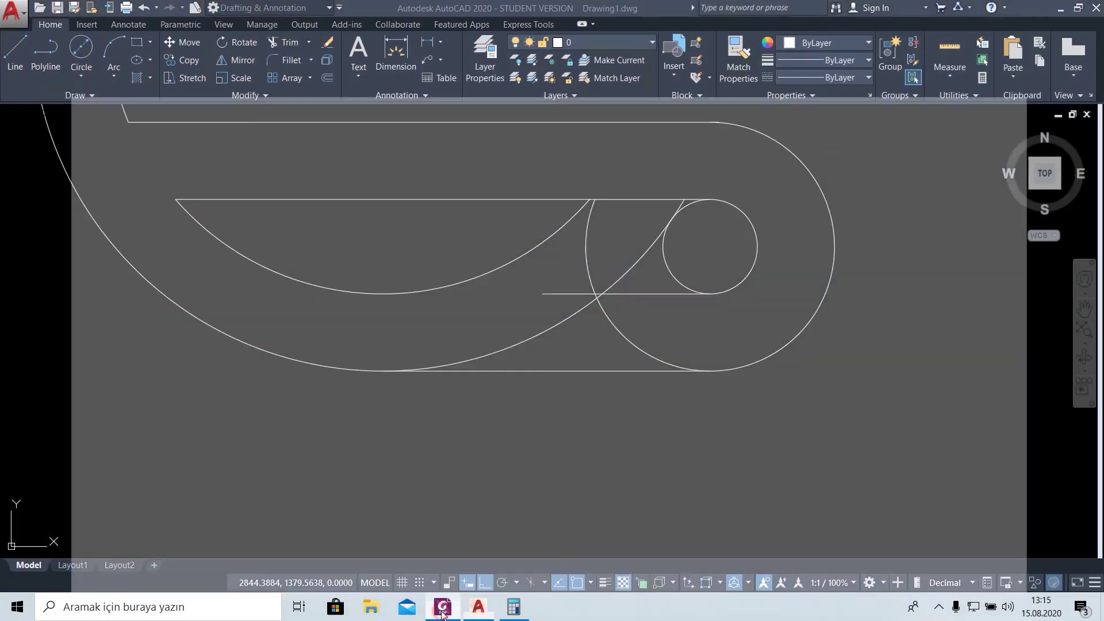
left_click(442, 610)
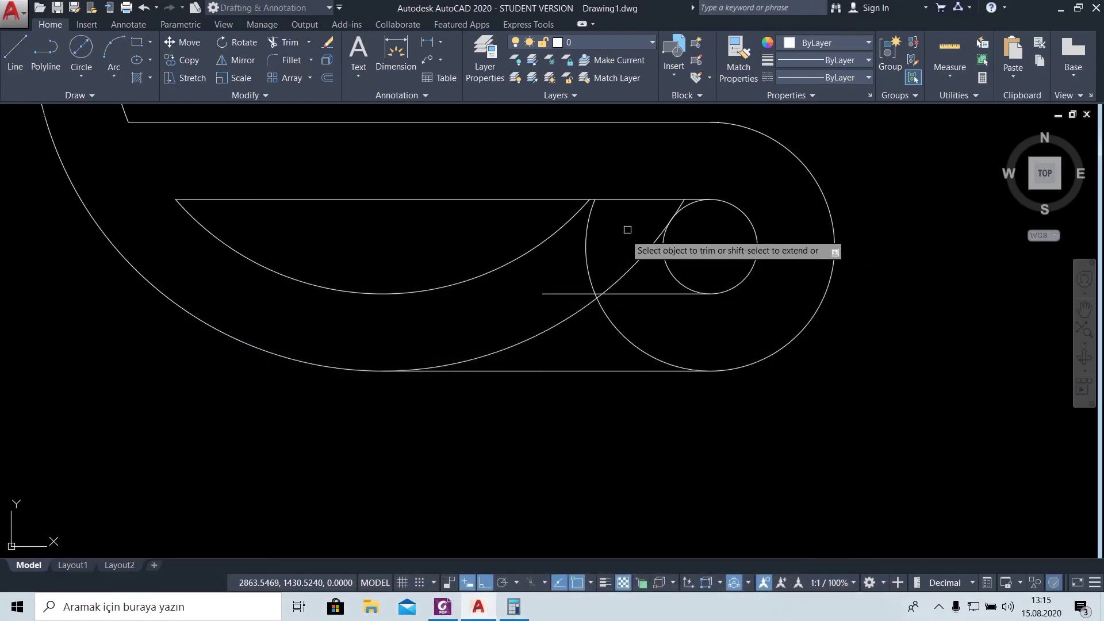
scroll(595, 210, "up", 3)
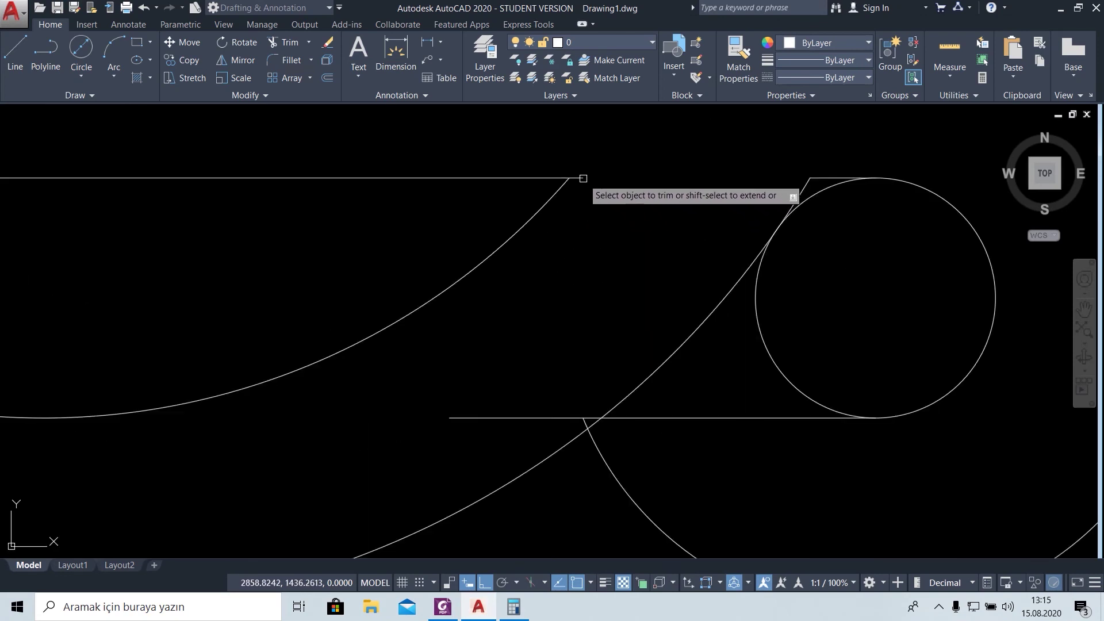
left_click(540, 418)
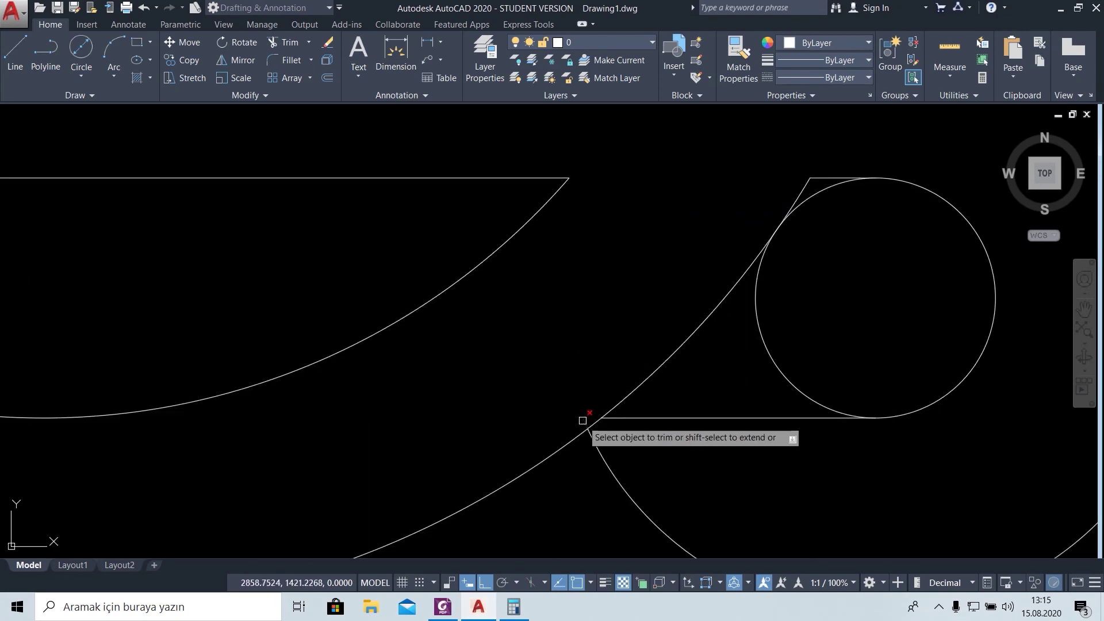
scroll(582, 421, "down", 3)
left_click(442, 606)
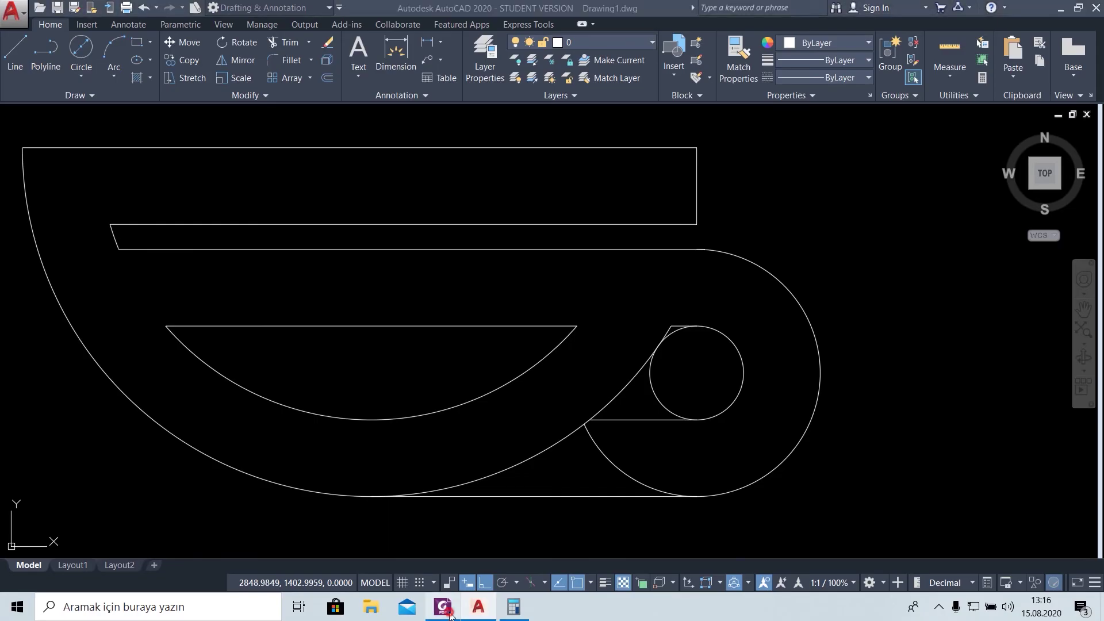
left_click(450, 613)
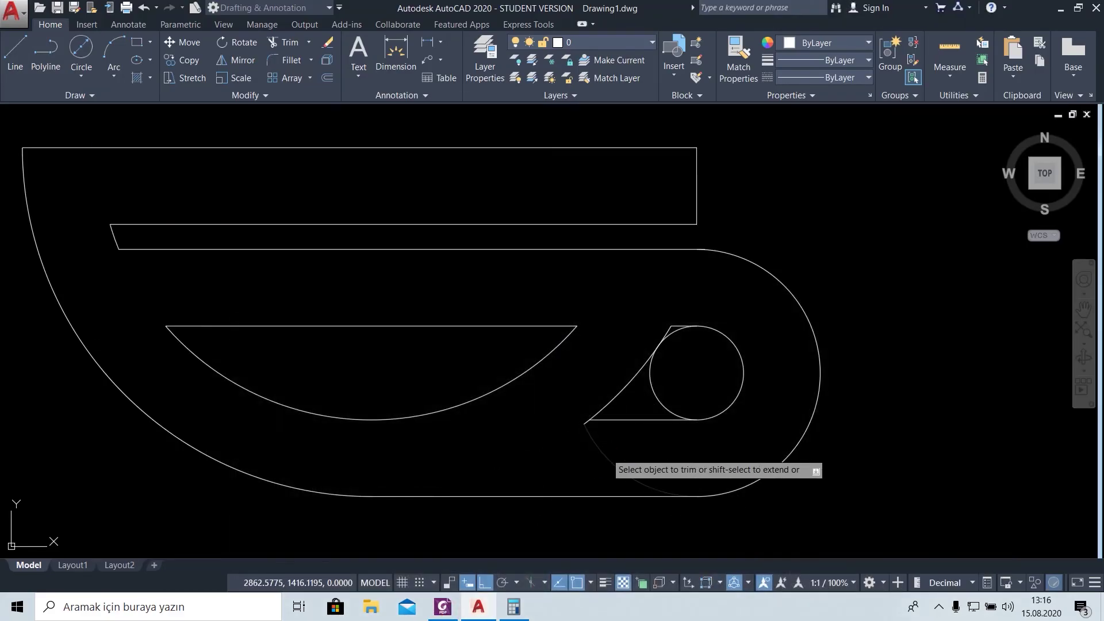
Trim the inner handle circle's arcs to leave a D-shaped opening
left_click(443, 608)
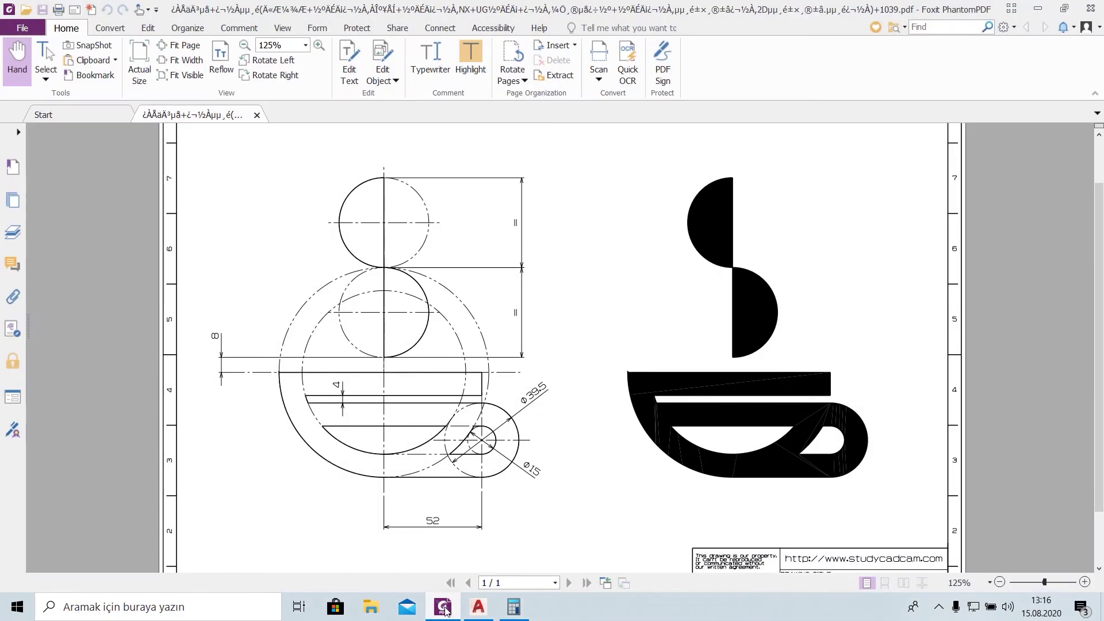
left_click(444, 608)
scroll(660, 419, "up", 2)
scroll(587, 433, "up", 2)
left_click(761, 338)
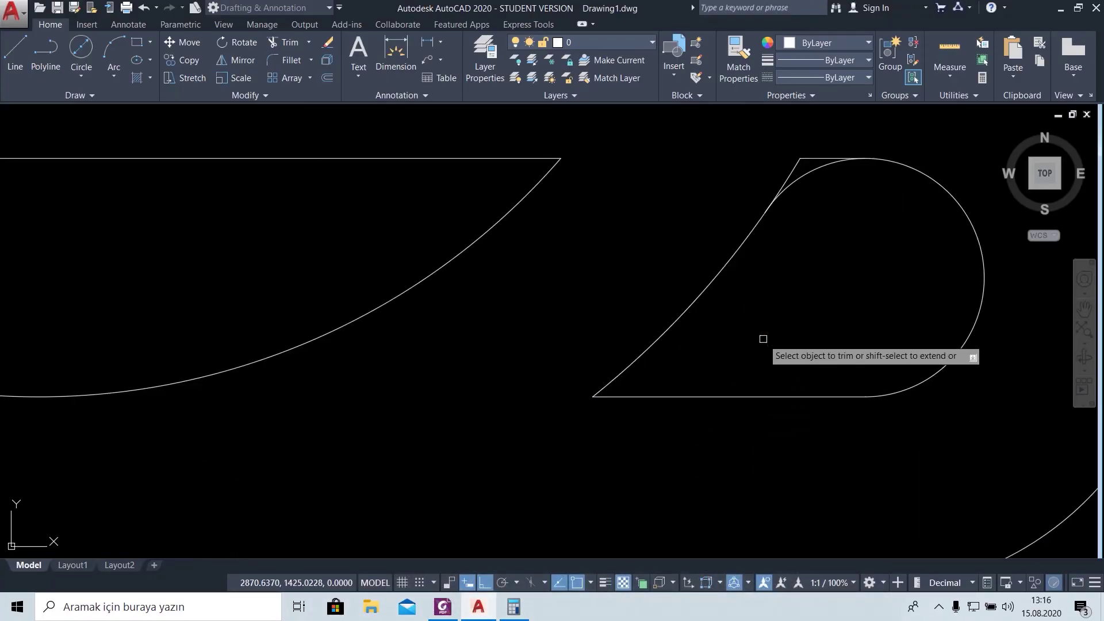
left_click(811, 172)
Zoom in and out to review the finished cup outline
scroll(813, 259, "down", 4)
scroll(816, 267, "up", 3)
scroll(741, 279, "up", 3)
scroll(620, 443, "up", 1)
scroll(609, 449, "up", 1)
scroll(595, 440, "up", 1)
scroll(604, 435, "down", 1)
scroll(610, 438, "down", 1)
scroll(678, 443, "down", 1)
scroll(765, 443, "down", 2)
scroll(840, 470, "down", 2)
scroll(702, 435, "down", 1)
scroll(740, 446, "down", 1)
scroll(710, 473, "up", 2)
scroll(693, 434, "up", 2)
scroll(658, 394, "up", 1)
scroll(562, 400, "down", 1)
scroll(598, 432, "down", 2)
scroll(650, 454, "down", 1)
scroll(667, 449, "down", 1)
scroll(667, 424, "down", 1)
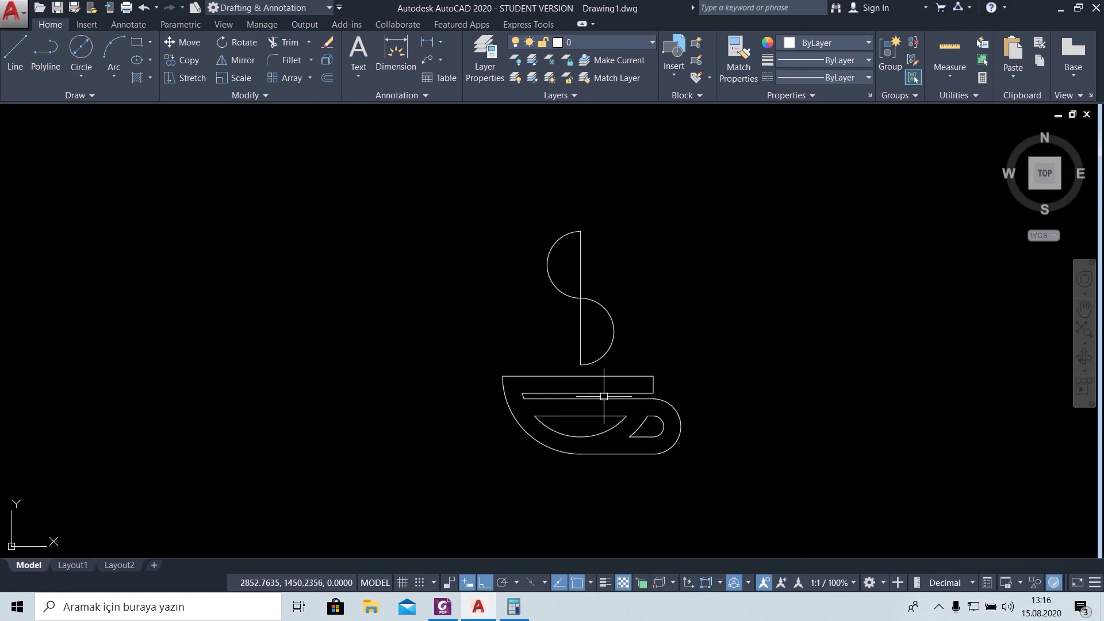
Set the model space uniform background colour to White in Options > Display > Colors
left_click(478, 420)
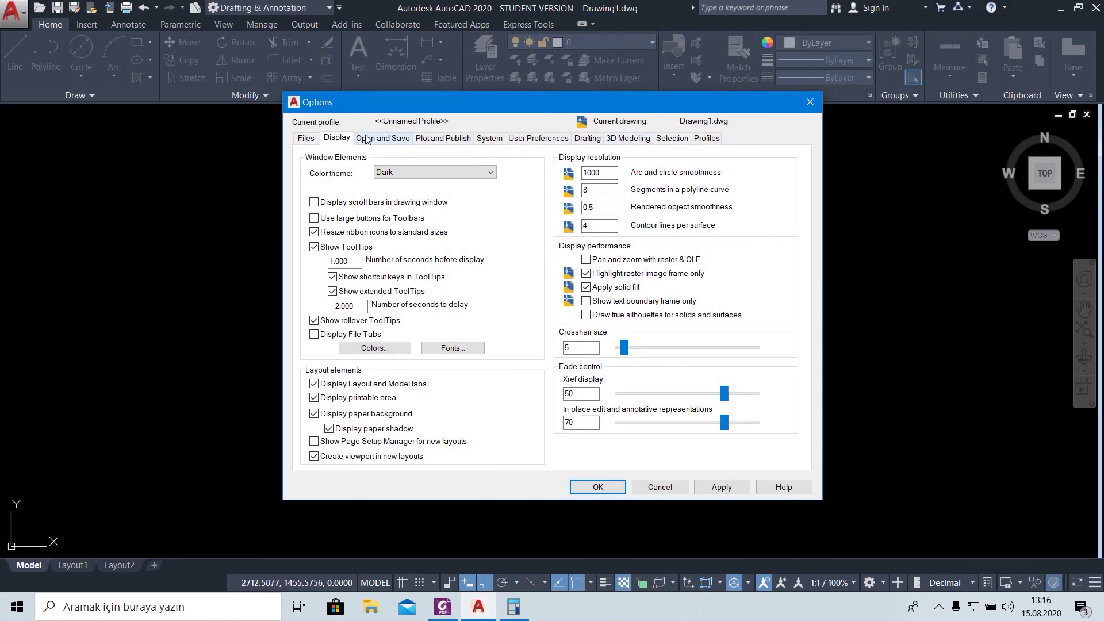
left_click(366, 139)
left_click(305, 142)
left_click(390, 348)
left_click(654, 150)
left_click(670, 232)
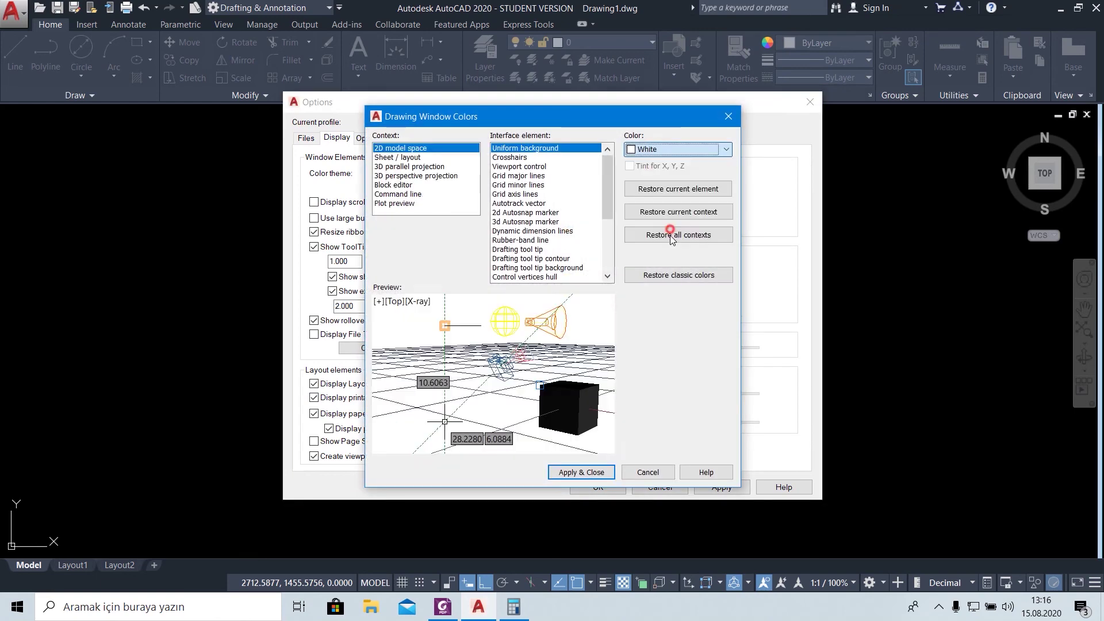
left_click(580, 472)
left_click(598, 554)
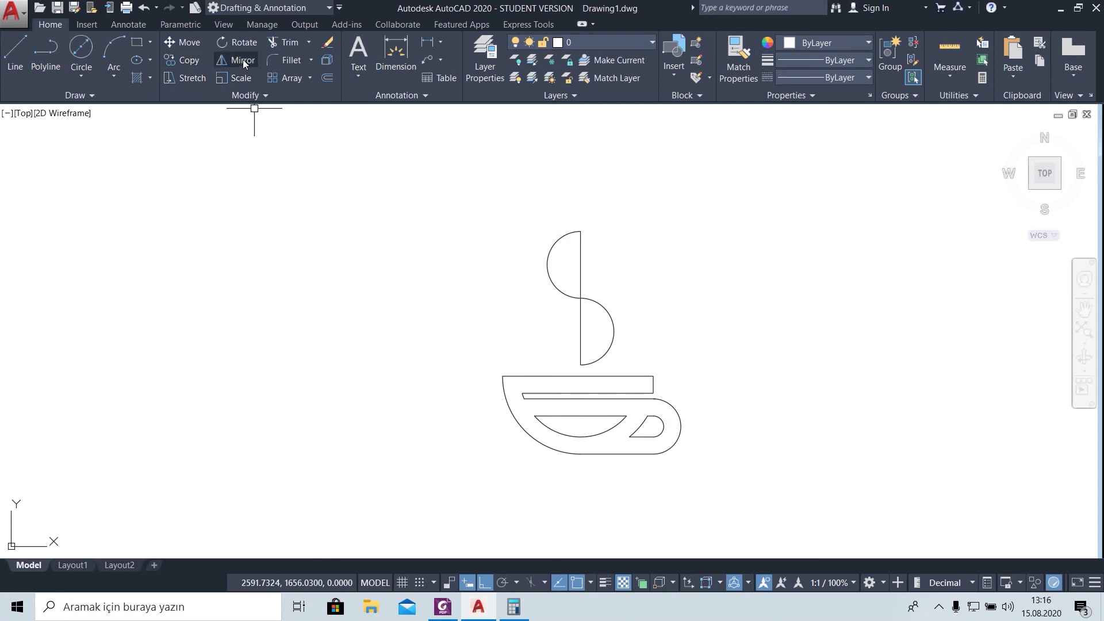
Fill both halves of the S-shaped steam with the SOLID black hatch pattern
left_click(138, 78)
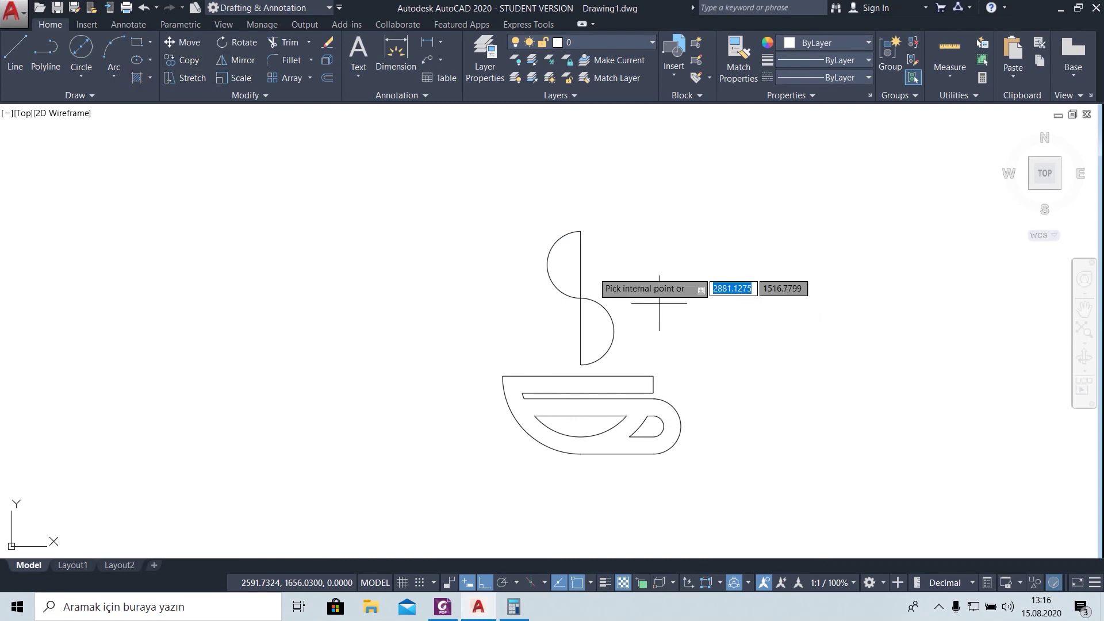
left_click(554, 256)
left_click(611, 348)
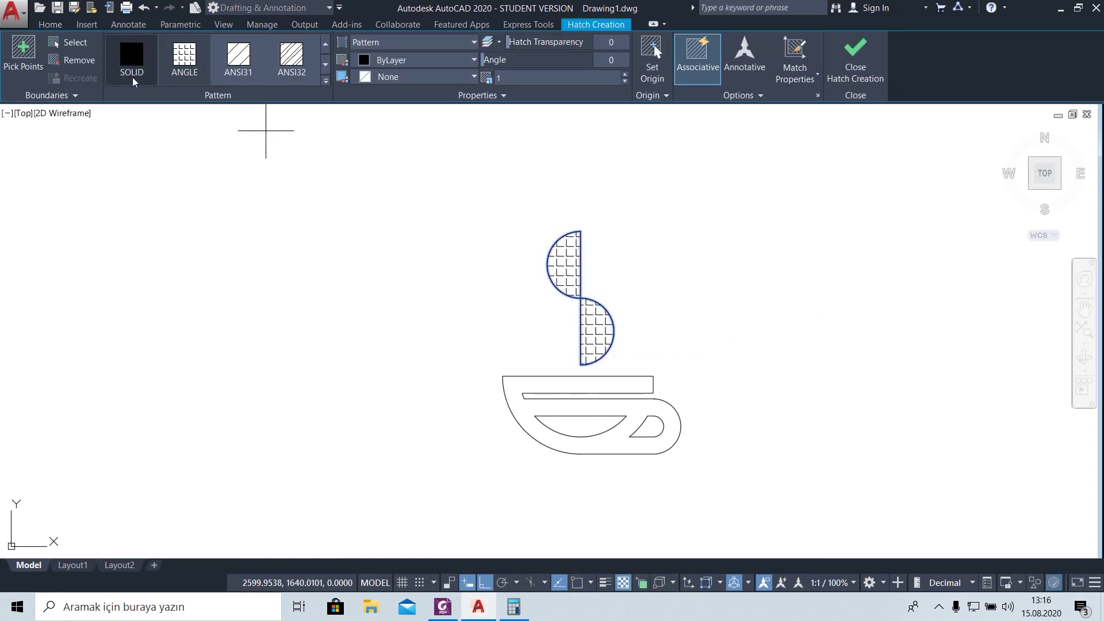
left_click(131, 58)
left_click(846, 68)
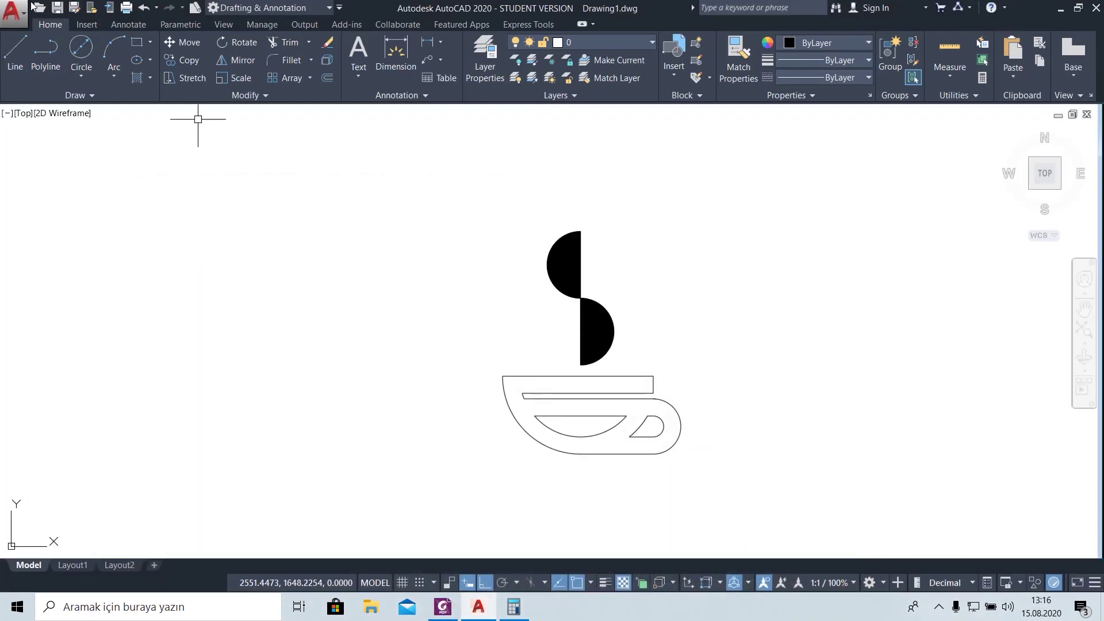
Fill the cup body with the same solid black hatch and check the result
left_click(136, 78)
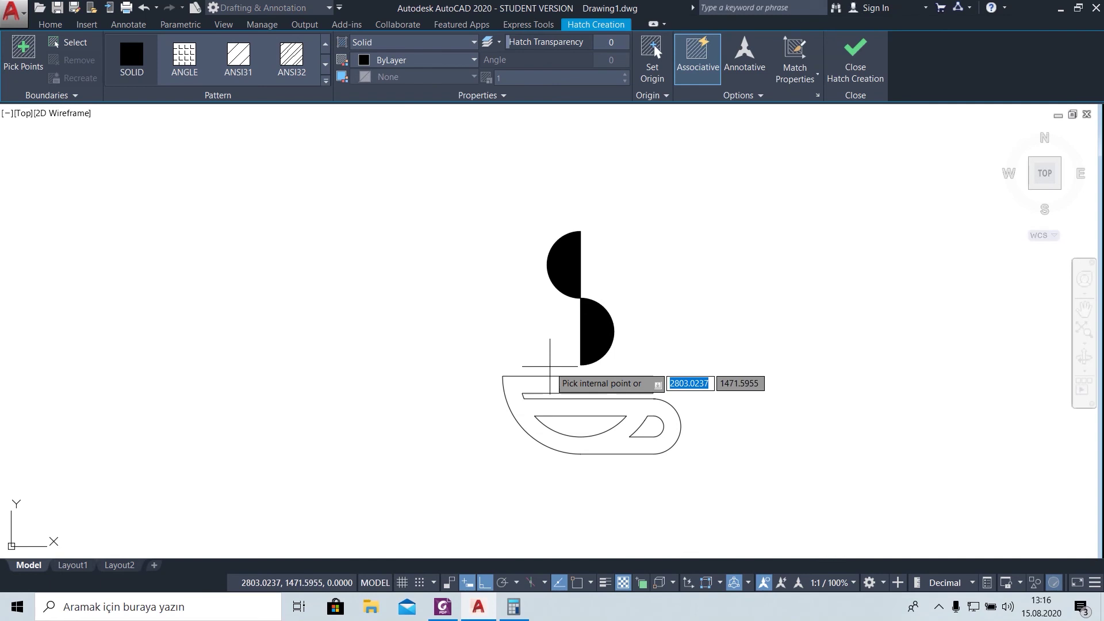
left_click(530, 384)
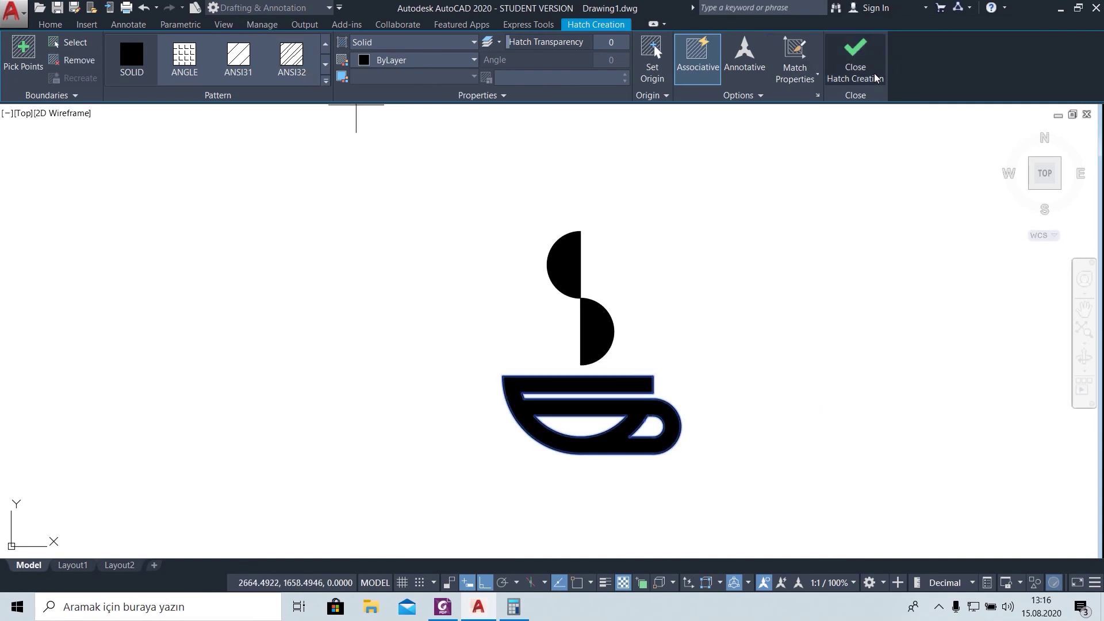
left_click(850, 61)
scroll(738, 311, "up", 3)
scroll(713, 314, "down", 2)
scroll(632, 322, "down", 2)
scroll(624, 336, "up", 2)
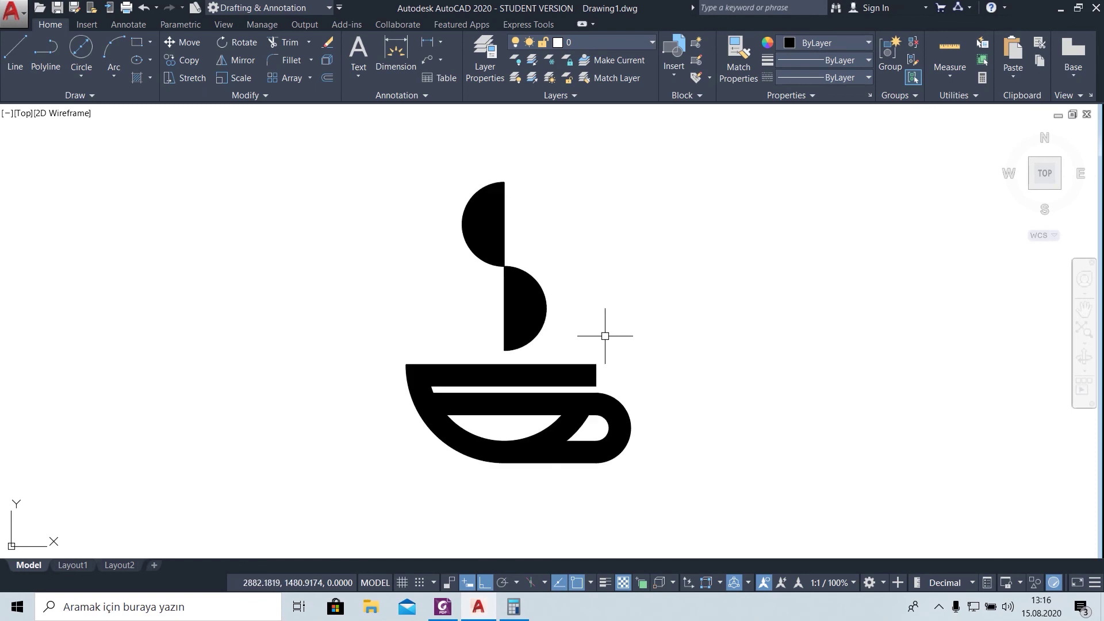
scroll(598, 345, "down", 1)
scroll(597, 353, "up", 2)
scroll(603, 349, "down", 2)
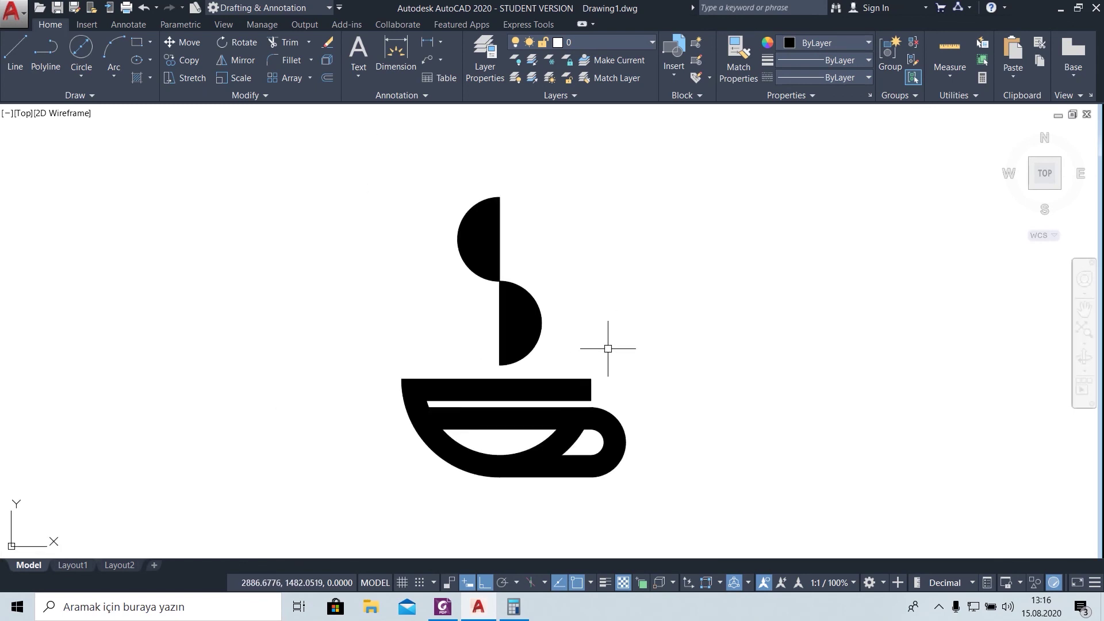